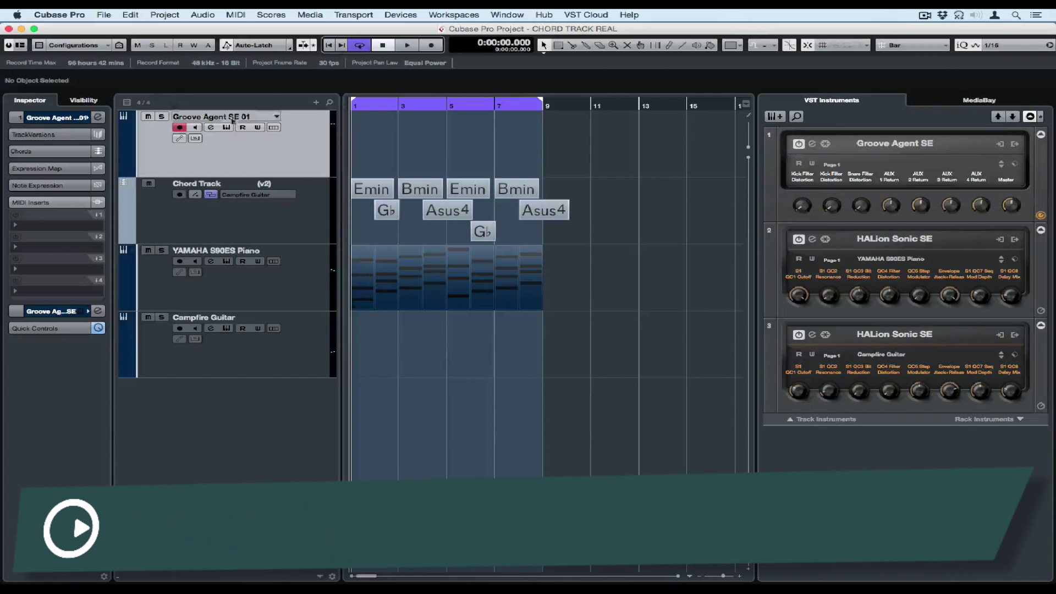
# Play the Groove Agent drum pattern, then stop it and close the instrument window
pyautogui.click(226, 127)
pyautogui.press('space')
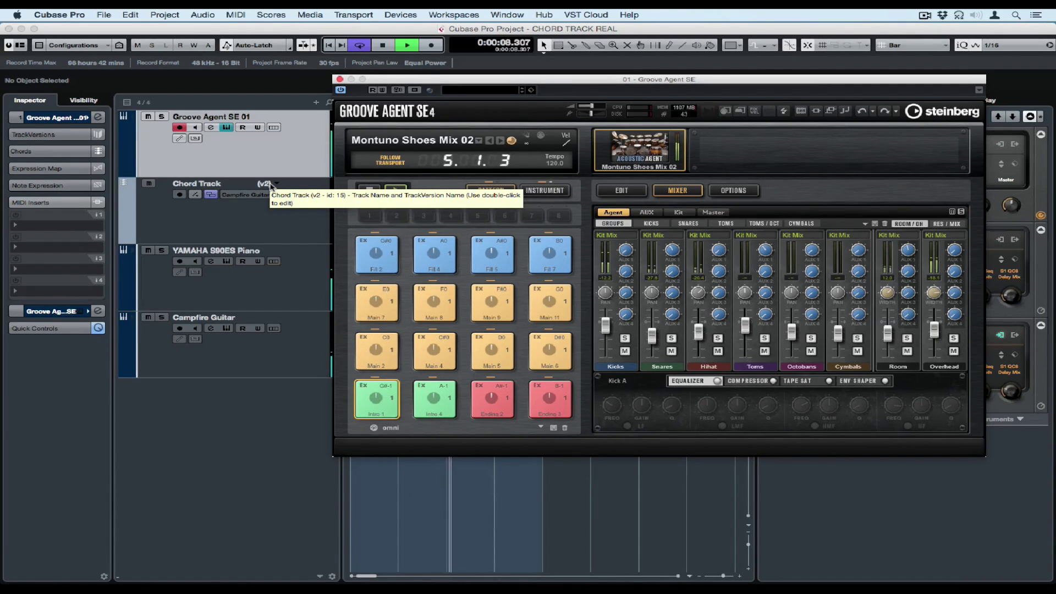
pyautogui.press('space')
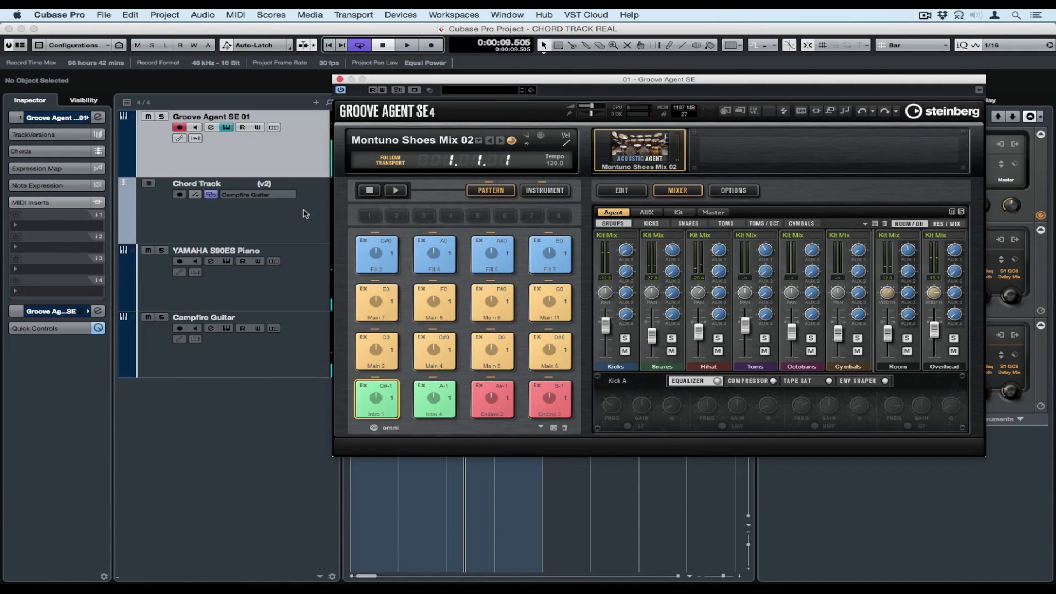
pyautogui.press('super+w')
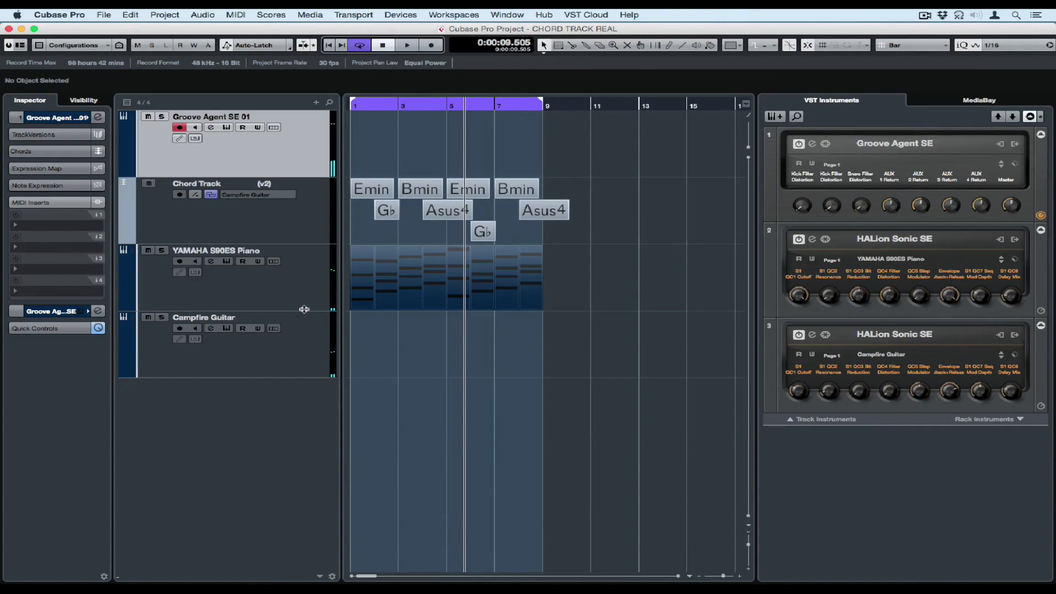
# Filter the MediaBay loops to the Bass category, then to E. Bass
pyautogui.click(969, 102)
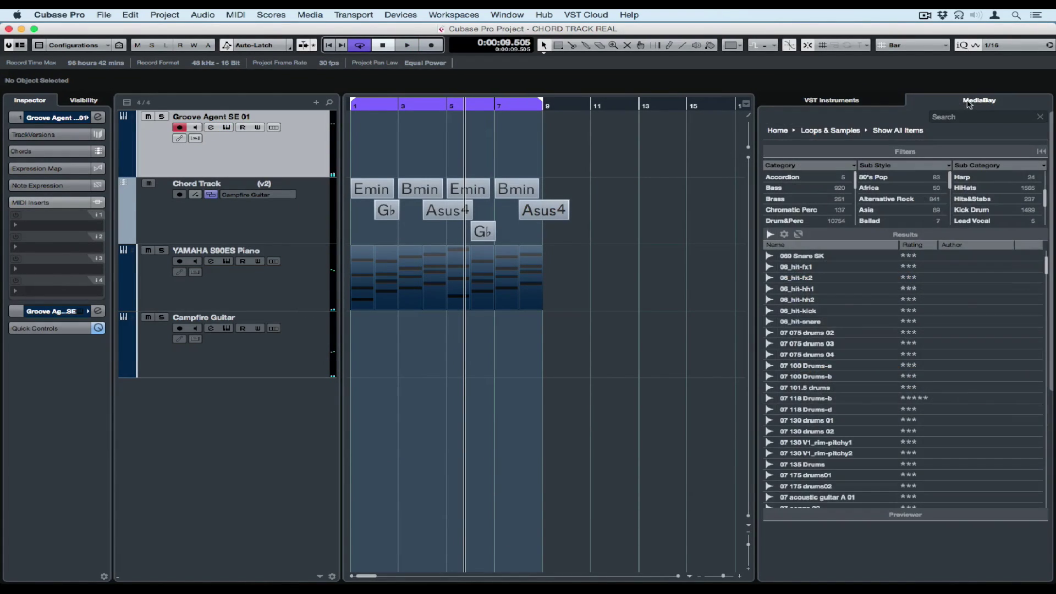
pyautogui.click(773, 189)
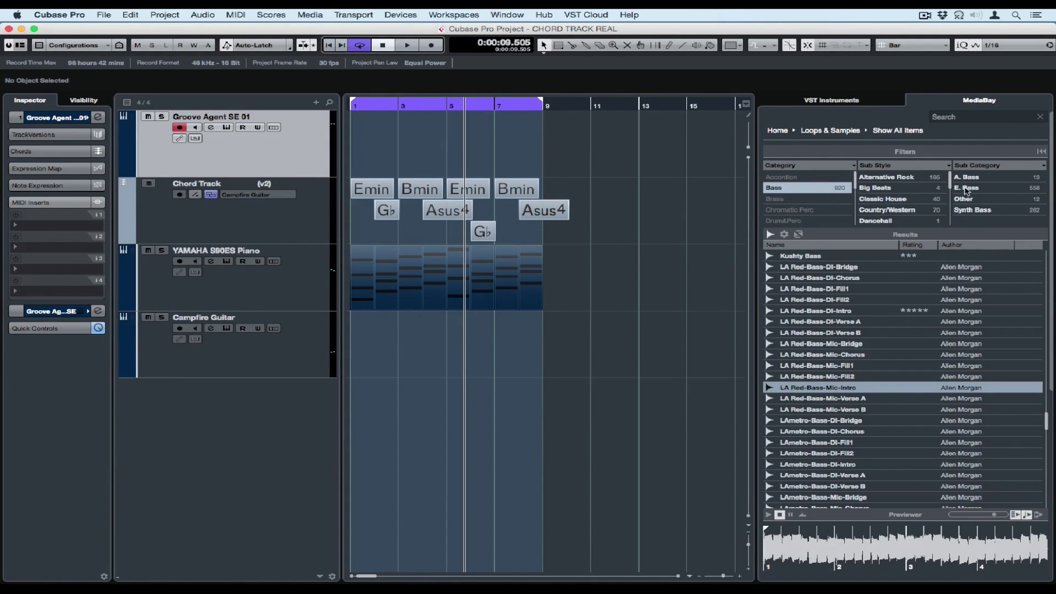
pyautogui.click(967, 188)
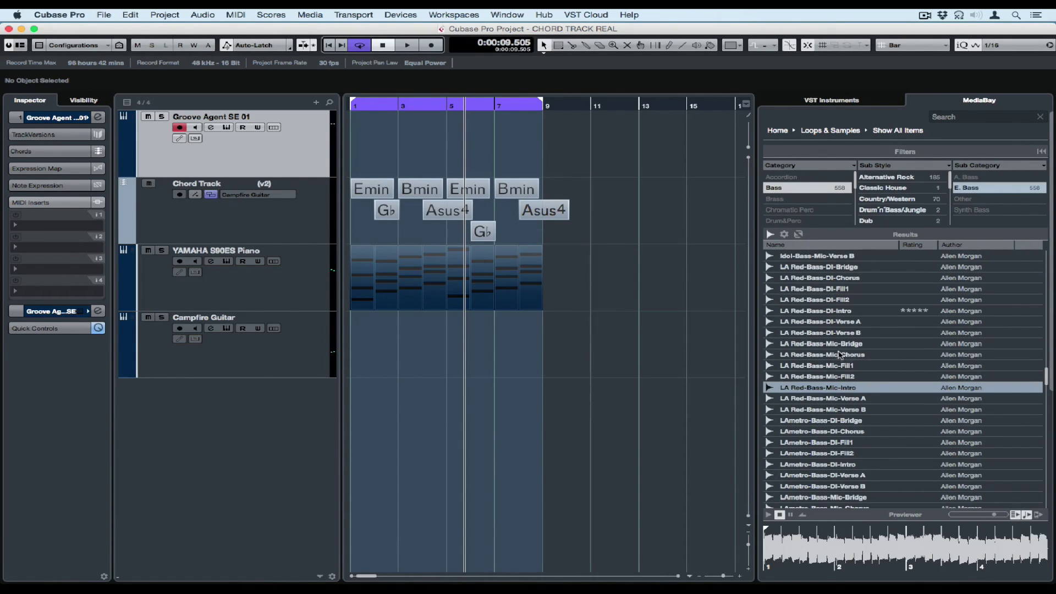
# Audition the LA Red bass loops and preview LA Red-Bass-DI-Intro with Align Beats to Project
pyautogui.click(839, 355)
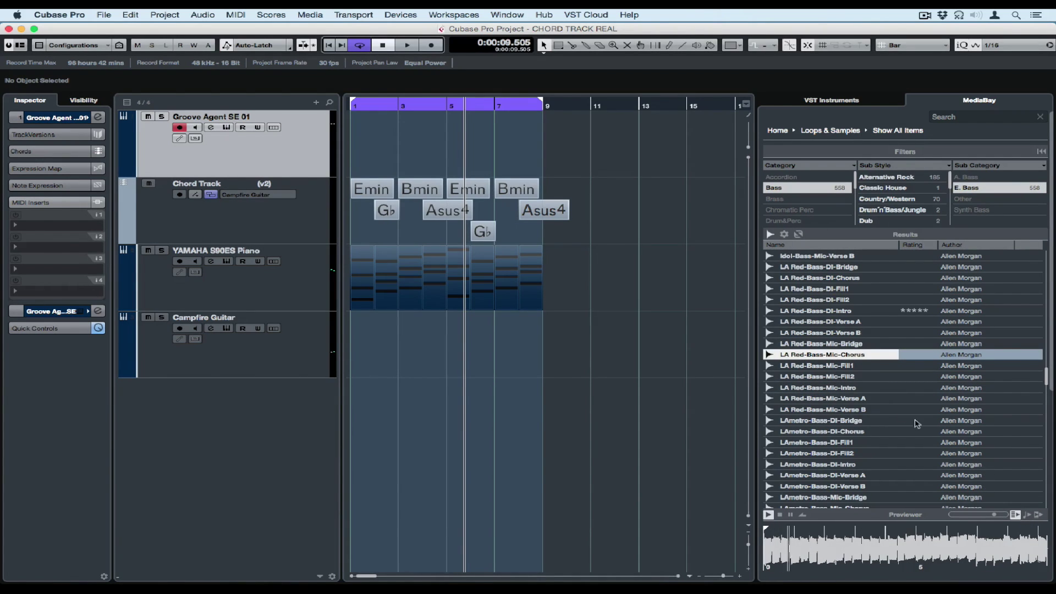
pyautogui.click(840, 344)
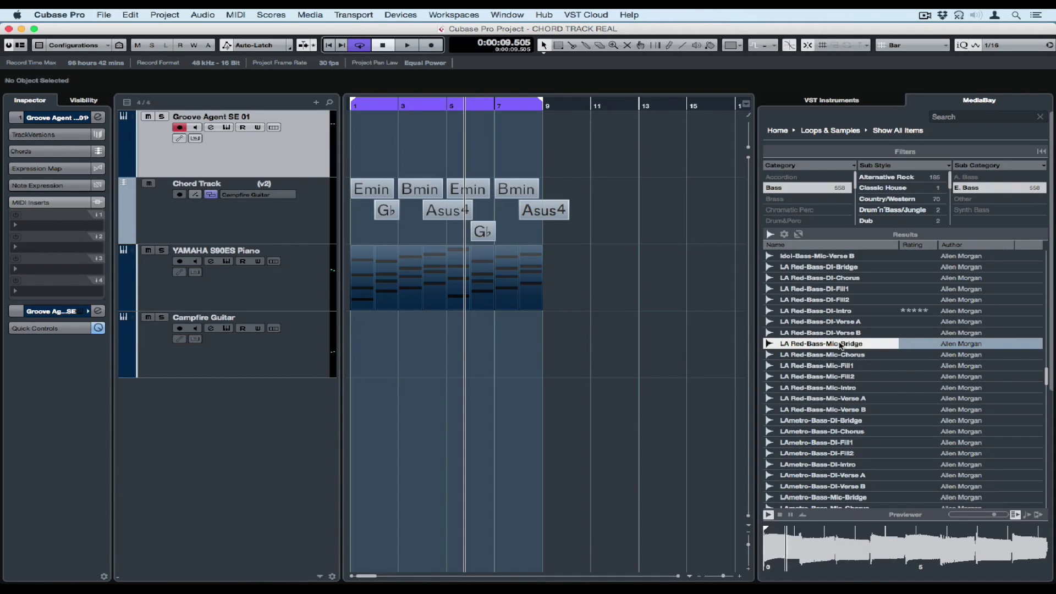
pyautogui.click(829, 311)
pyautogui.click(1039, 513)
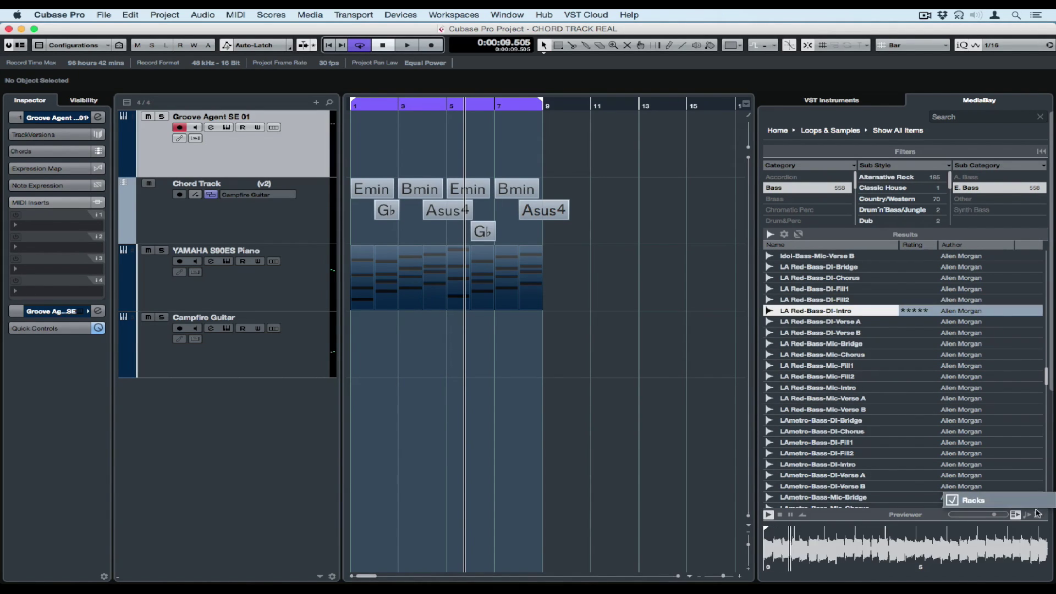
pyautogui.click(1027, 516)
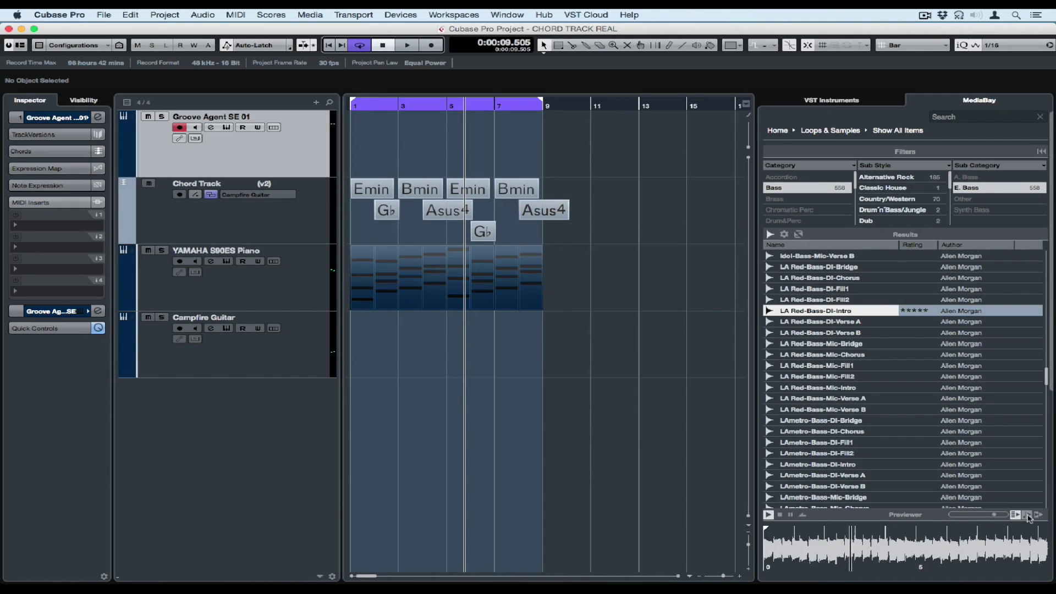
pyautogui.click(1028, 514)
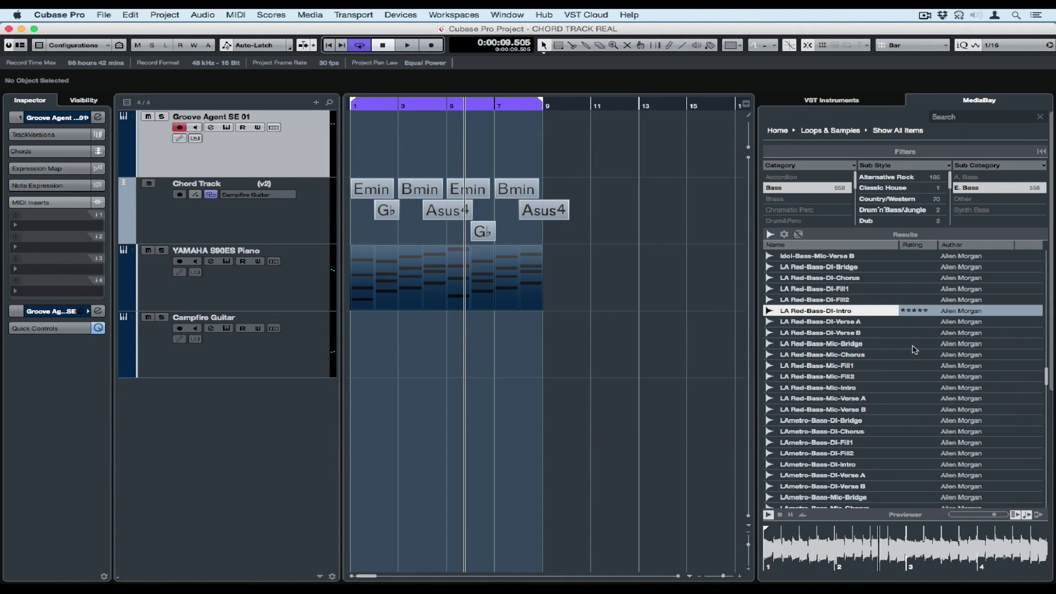
# Drop LA Red-Bass-DI-Intro onto a new audio track at bar 1, add a short fade-out, and play it
pyautogui.moveTo(847, 311); pyautogui.dragTo(352, 392)
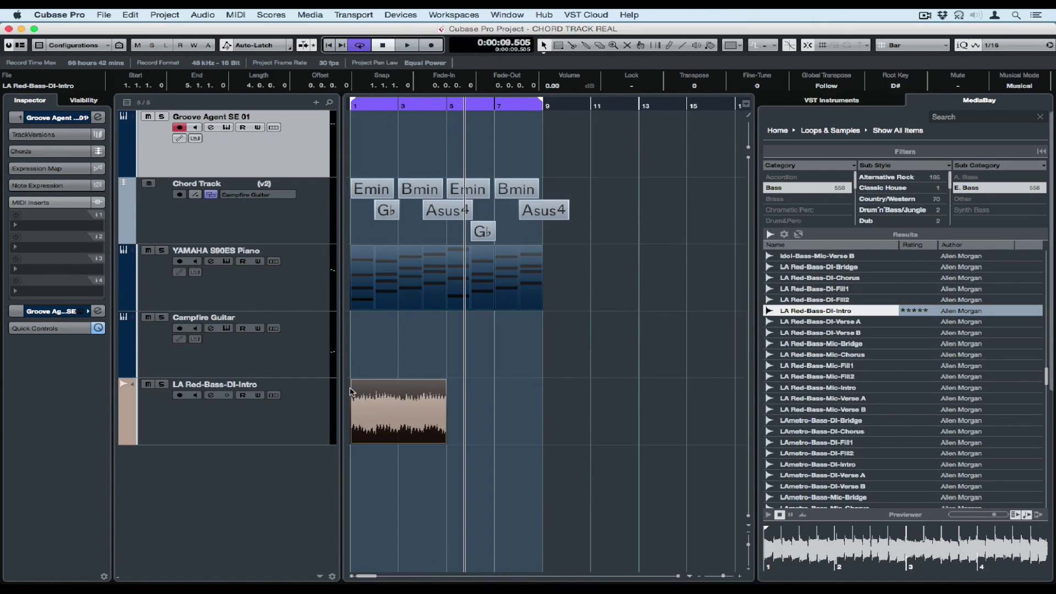
pyautogui.moveTo(444, 380); pyautogui.dragTo(443, 381)
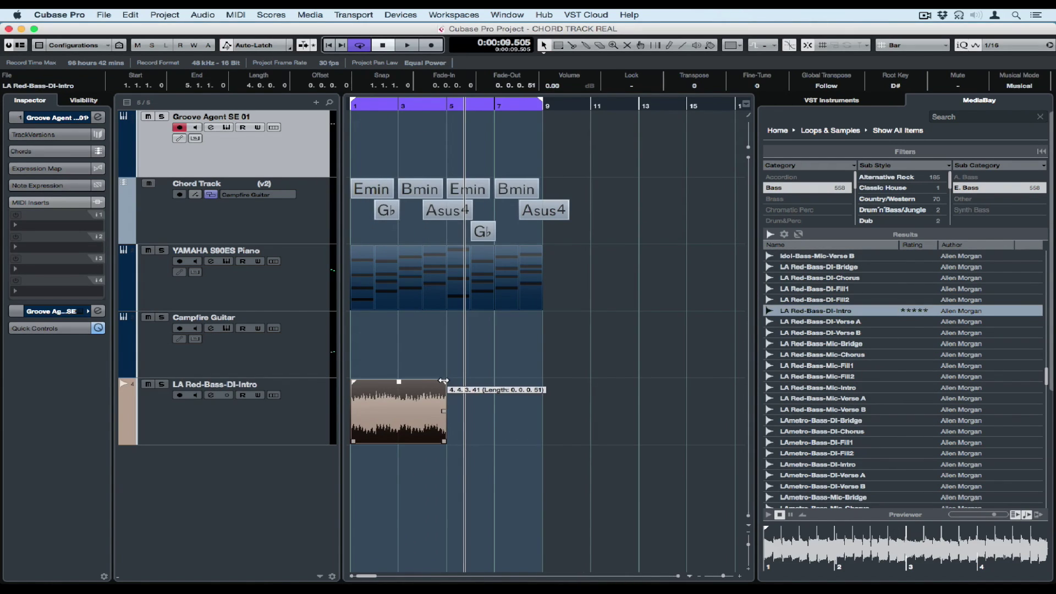
pyautogui.press('KP_Decimal')
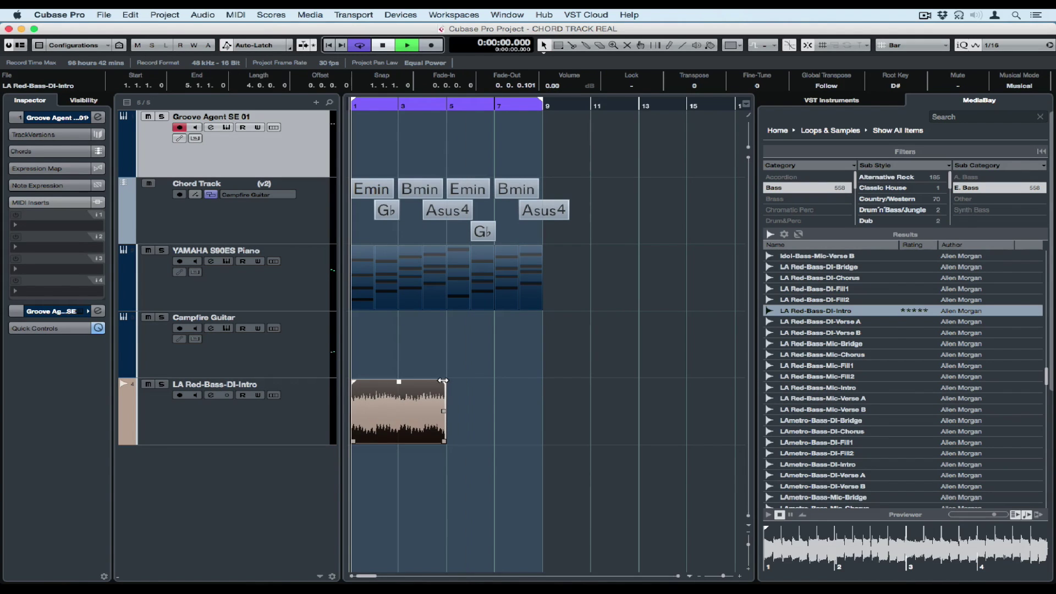
pyautogui.press('space')
# Run VariAudio Pitch & Warp on the bass loop, then show the Inspector's Chords section
pyautogui.doubleClick(413, 408)
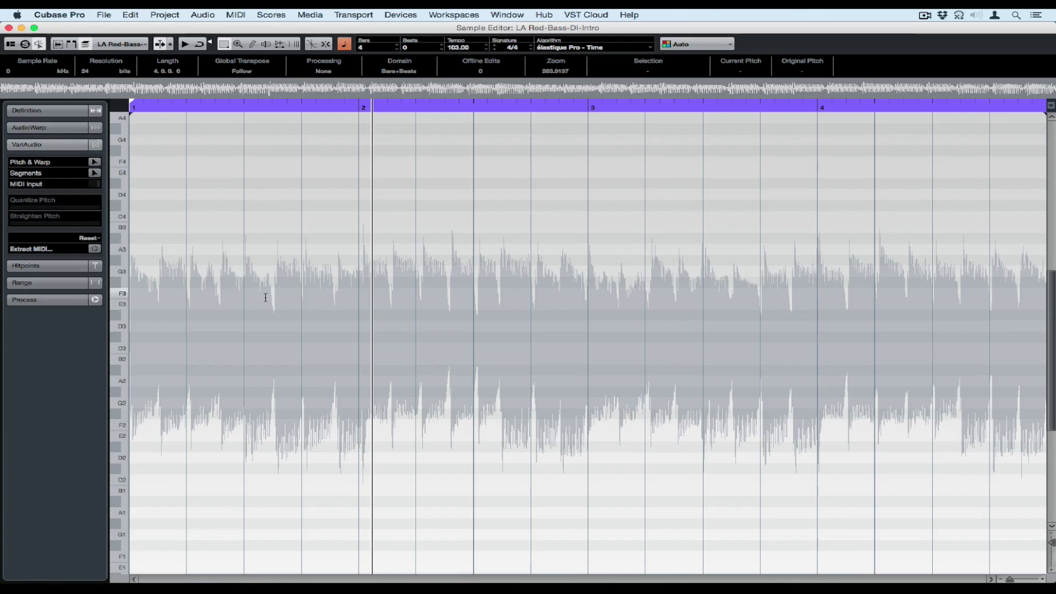
pyautogui.click(56, 145)
pyautogui.click(56, 144)
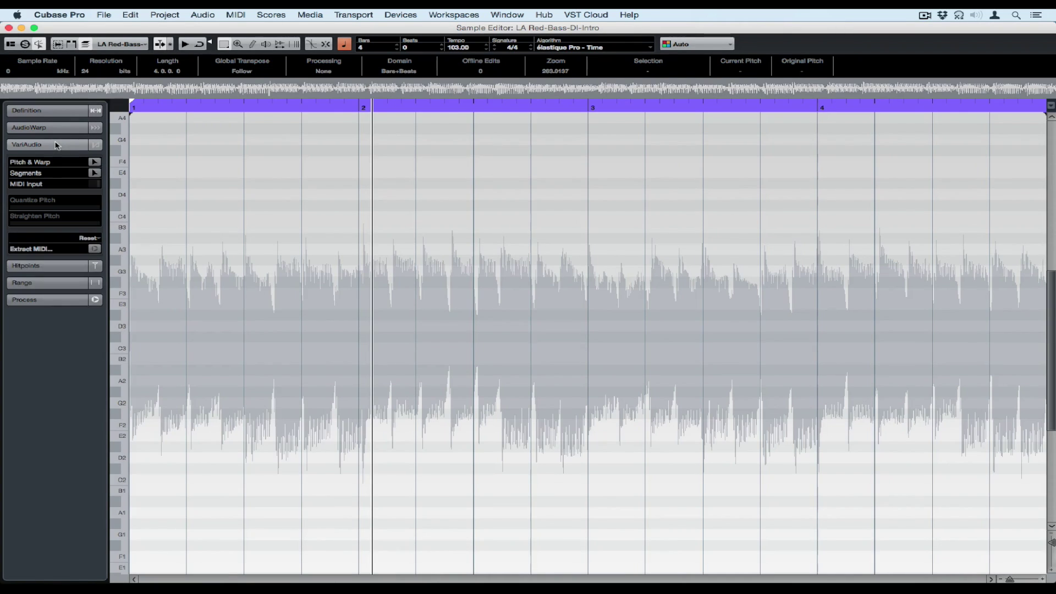
pyautogui.click(94, 163)
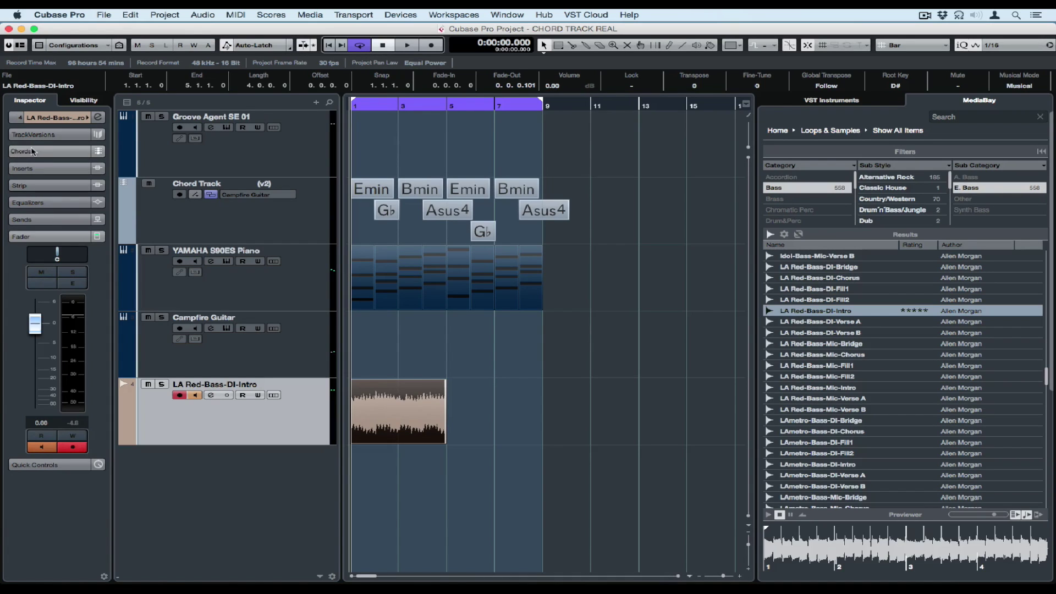
pyautogui.click(32, 152)
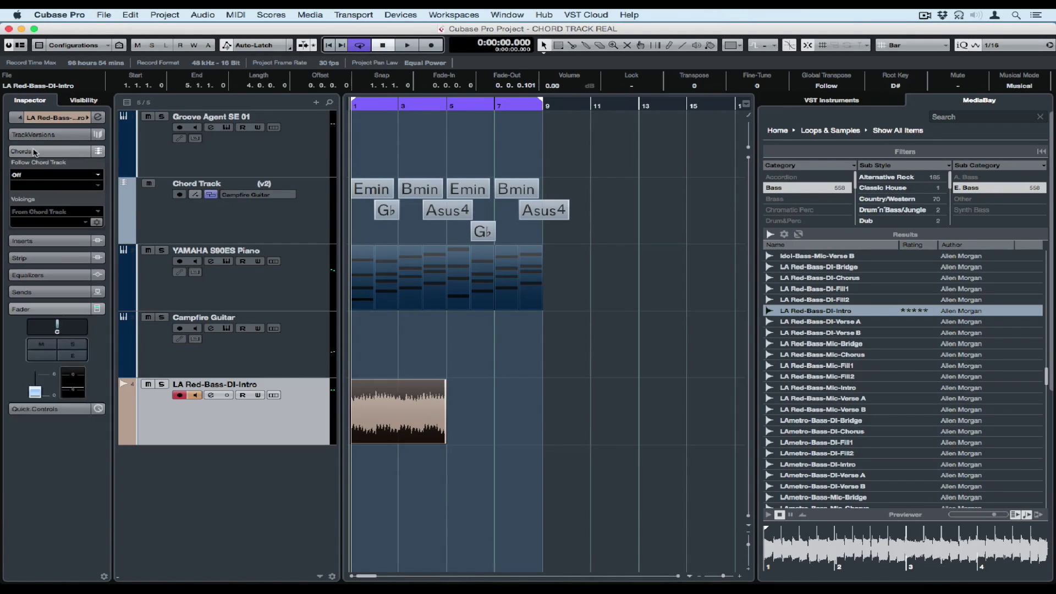
# Set the bass track to follow chords directly as Single Voice, Bass, and copy its loop to bars 5–9
pyautogui.click(34, 175)
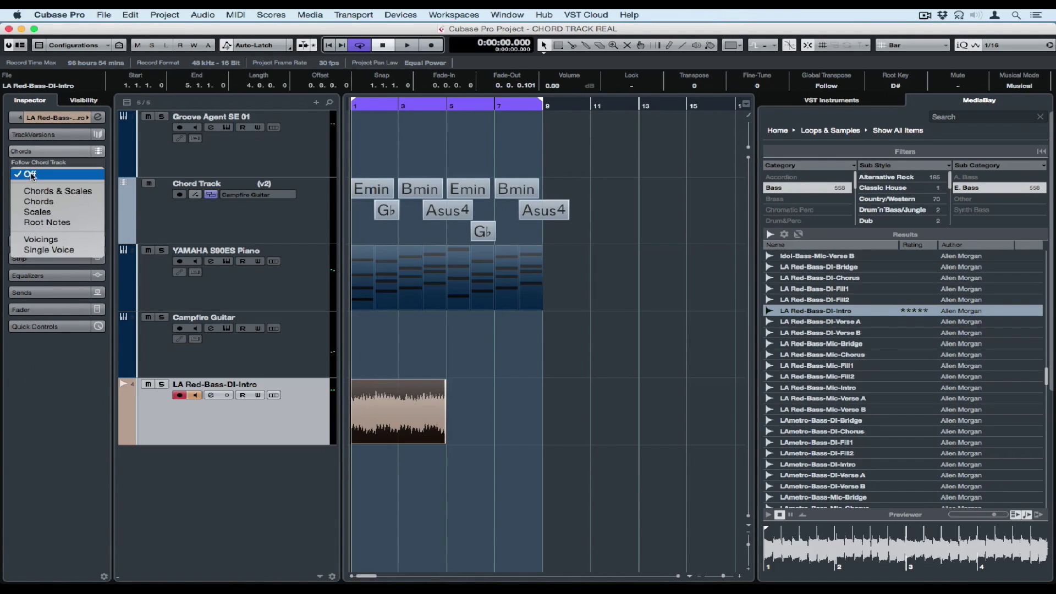
pyautogui.click(49, 251)
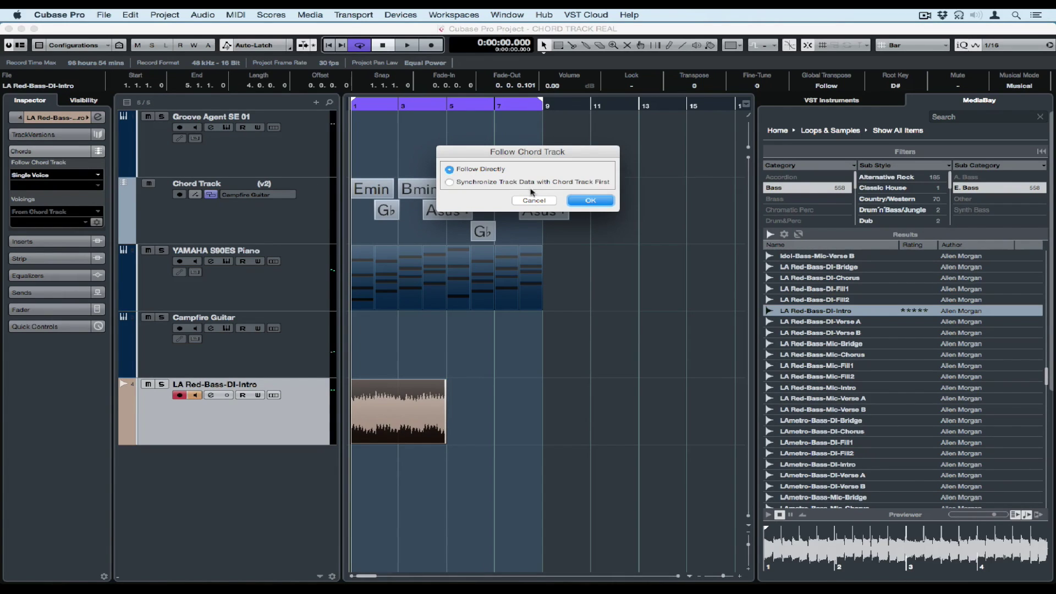
pyautogui.click(591, 201)
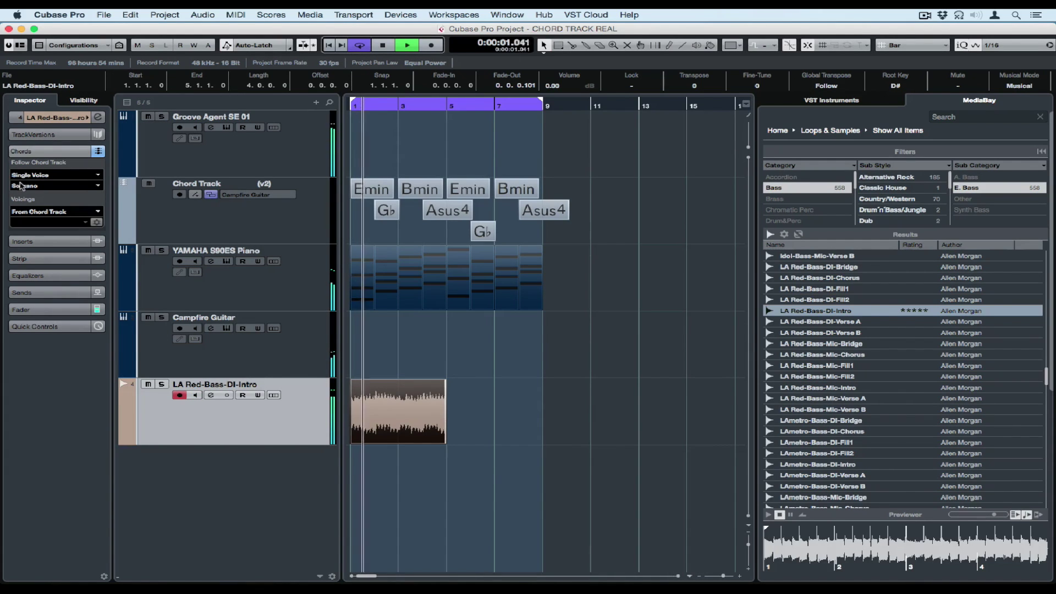
pyautogui.click(54, 185)
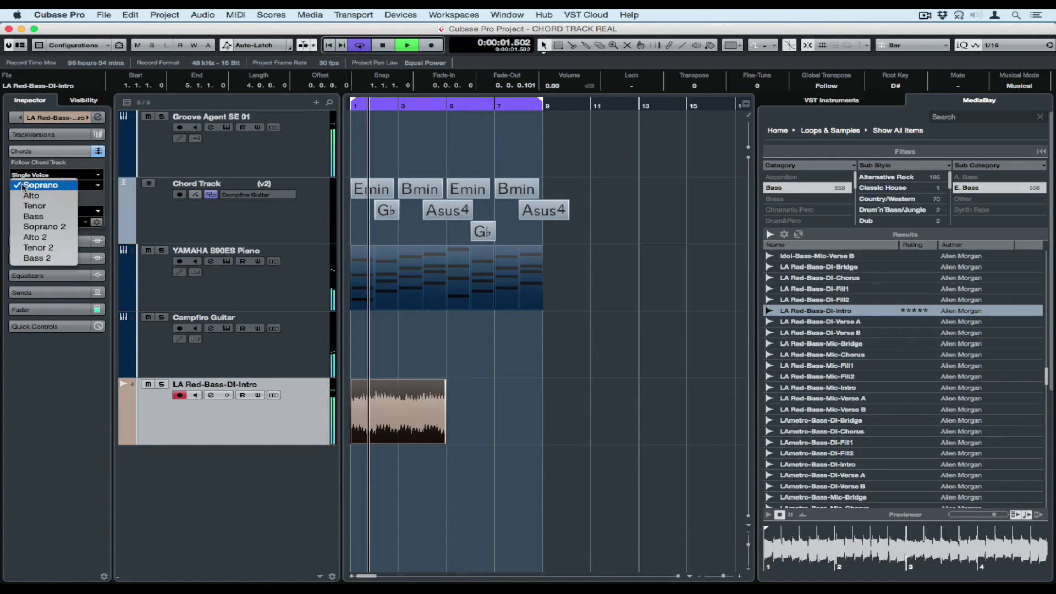
pyautogui.click(42, 216)
pyautogui.moveTo(443, 417); pyautogui.dragTo(509, 408)
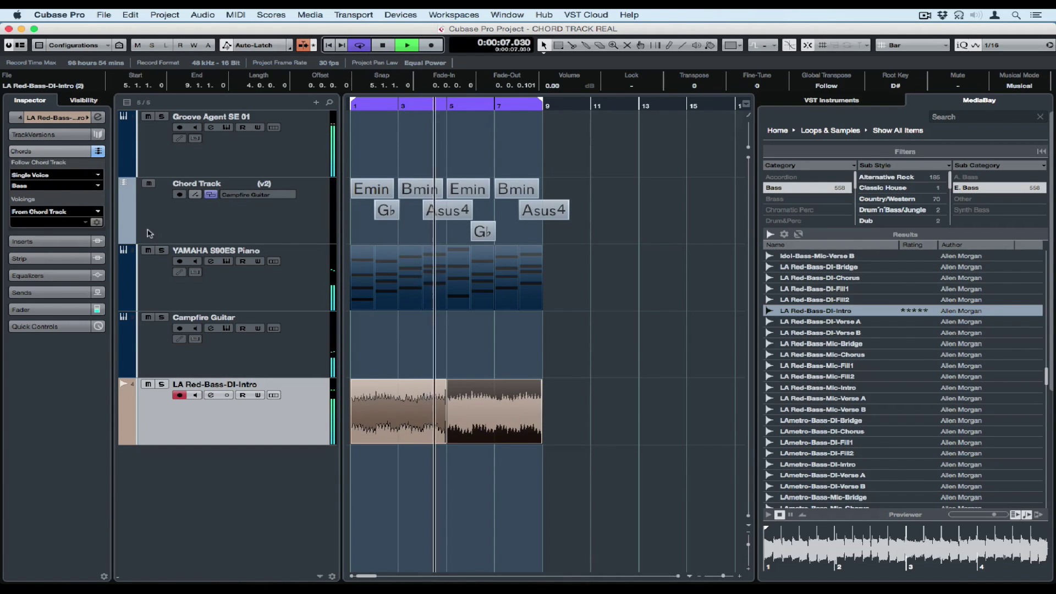
# Lower the bass track fader to -3.68 dB and stop playback
pyautogui.click(39, 310)
pyautogui.moveTo(37, 325); pyautogui.dragTo(36, 343)
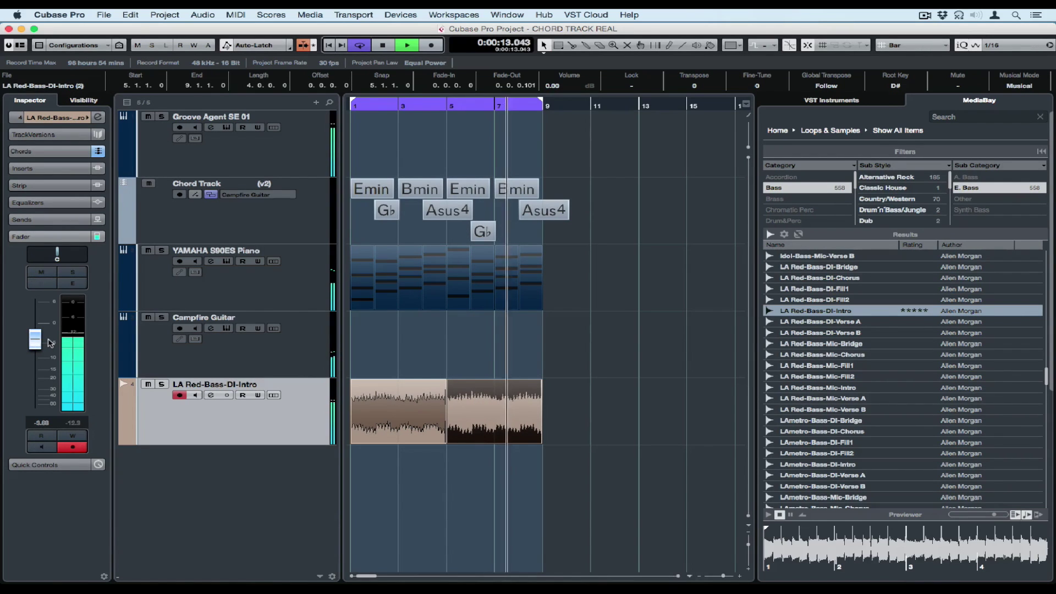
pyautogui.press('space')
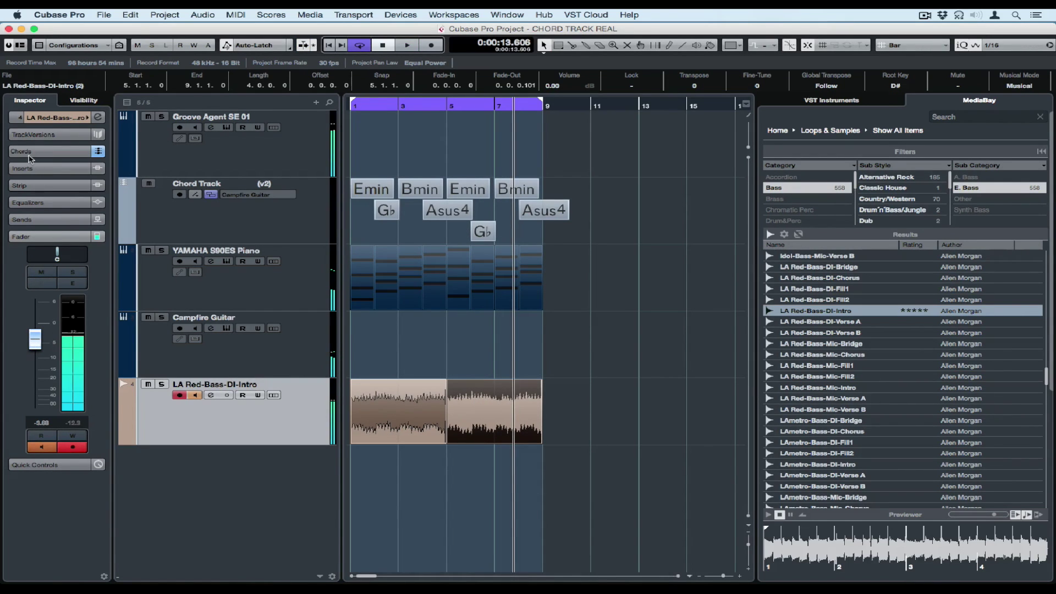
# Create an empty v2 track version, name v1 LA RED, and switch to v2
pyautogui.click(30, 136)
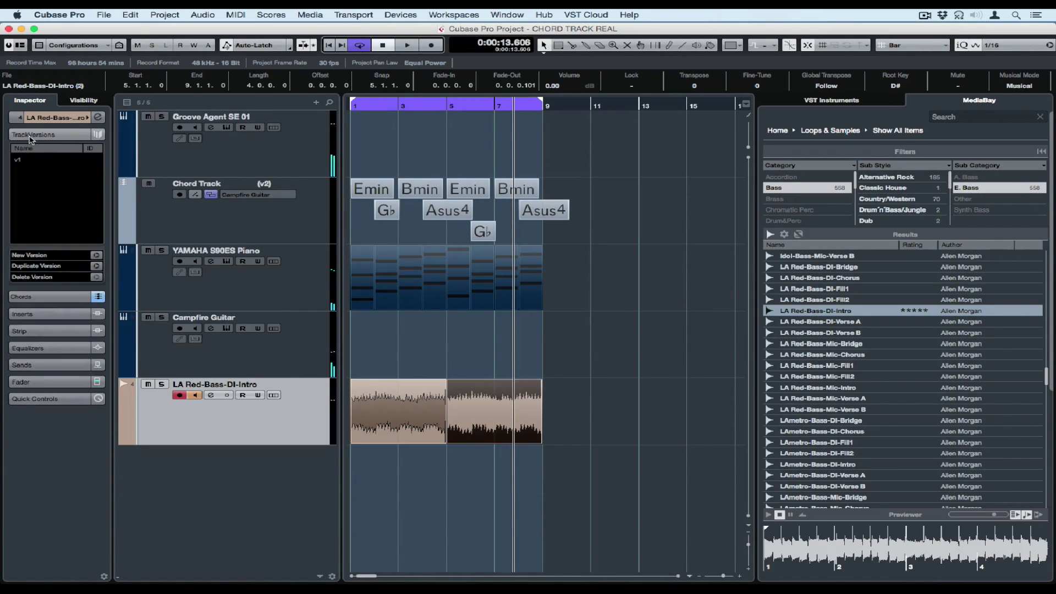
pyautogui.click(97, 255)
pyautogui.doubleClick(24, 158)
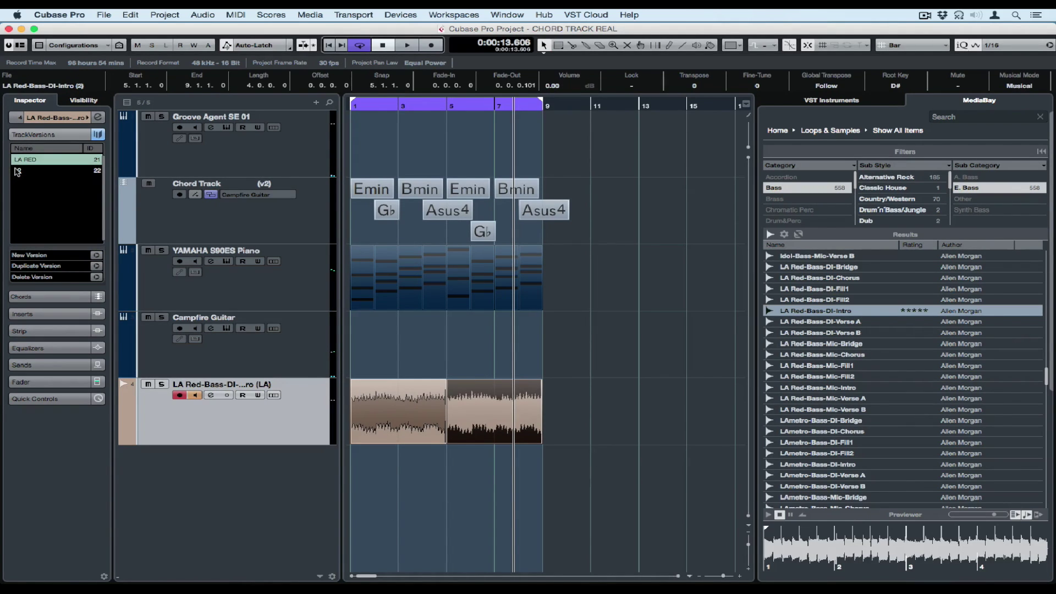
pyautogui.click(17, 172)
# Rename the bass track to BASS
pyautogui.doubleClick(236, 385)
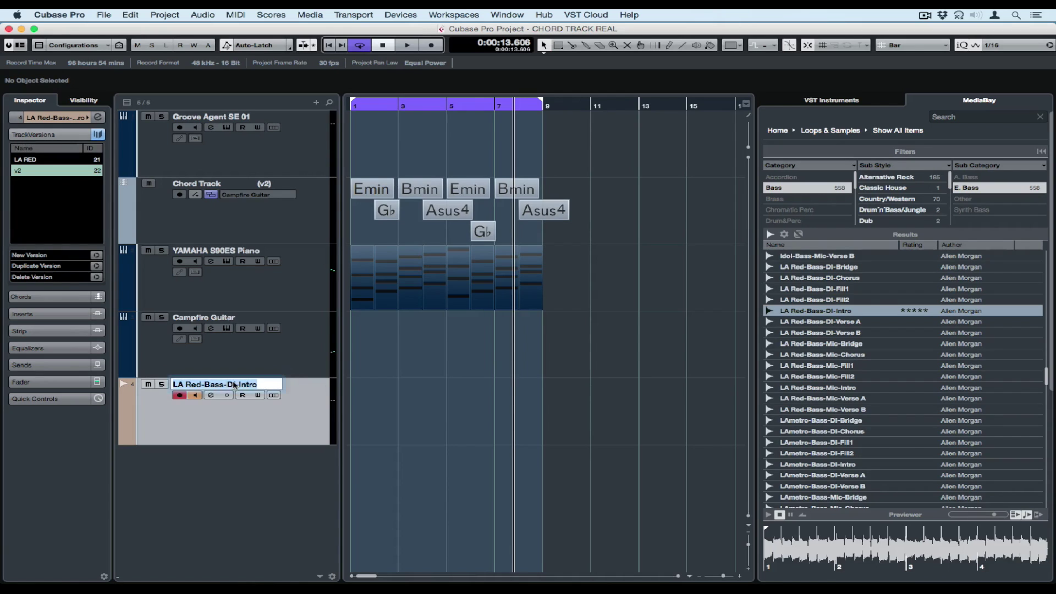
pyautogui.press('Return')
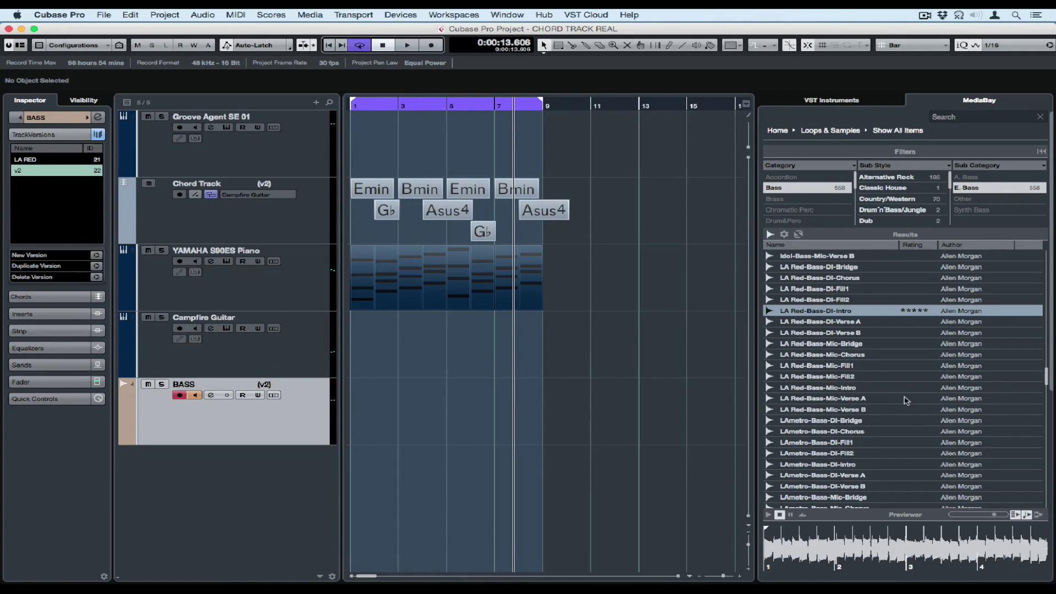
pyautogui.scroll(-15, 906, 400)
pyautogui.scroll(-3, 907, 400)
# Preview the Problematic-Bass-Mic-Verse B and Verse A loops in MediaBay
pyautogui.scroll(-10, 848, 402)
pyautogui.click(847, 403)
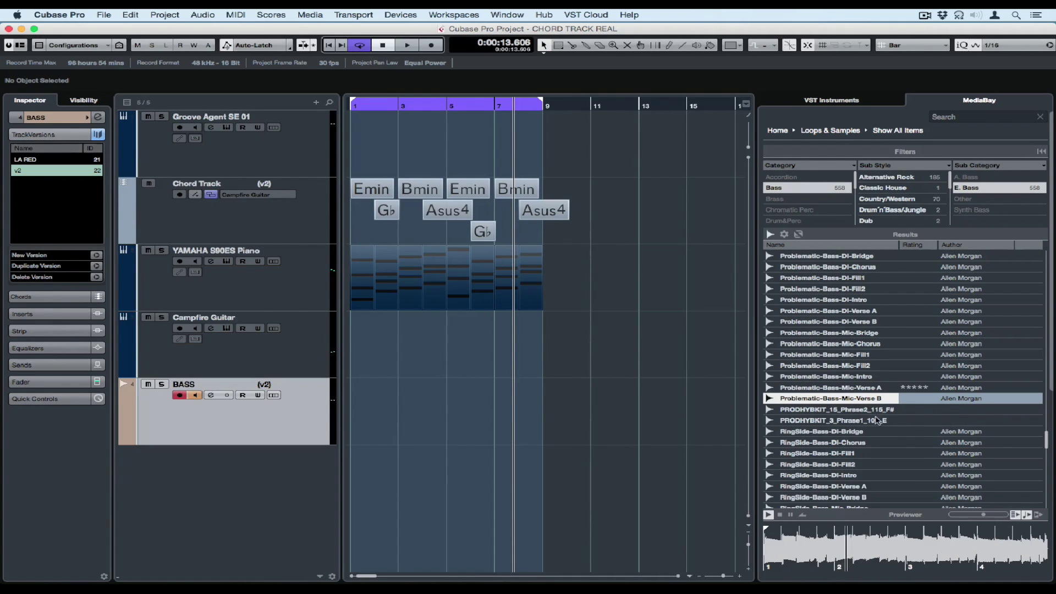
pyautogui.click(869, 388)
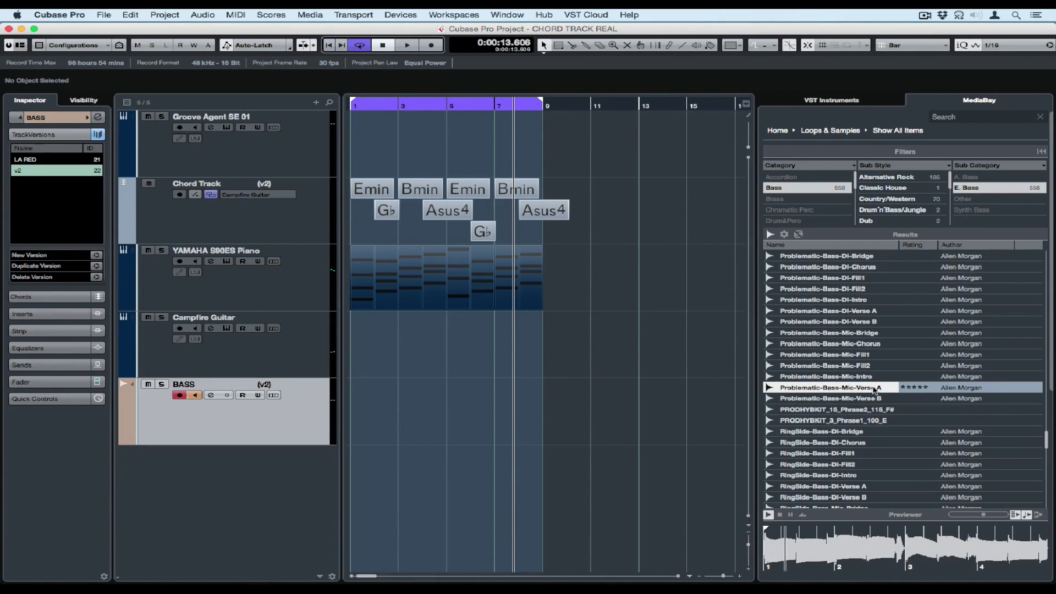
# Place Problematic-Bass-Mic-Verse A at bar 1 of BASS and run VariAudio Pitch & Warp on it
pyautogui.moveTo(493, 403); pyautogui.dragTo(352, 407)
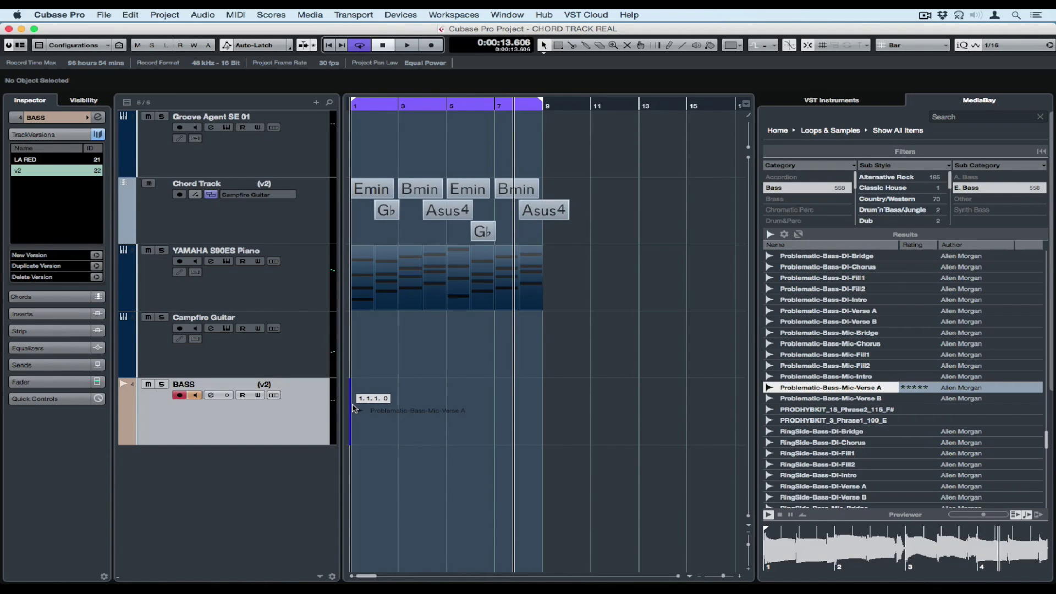
pyautogui.moveTo(354, 407); pyautogui.dragTo(354, 408)
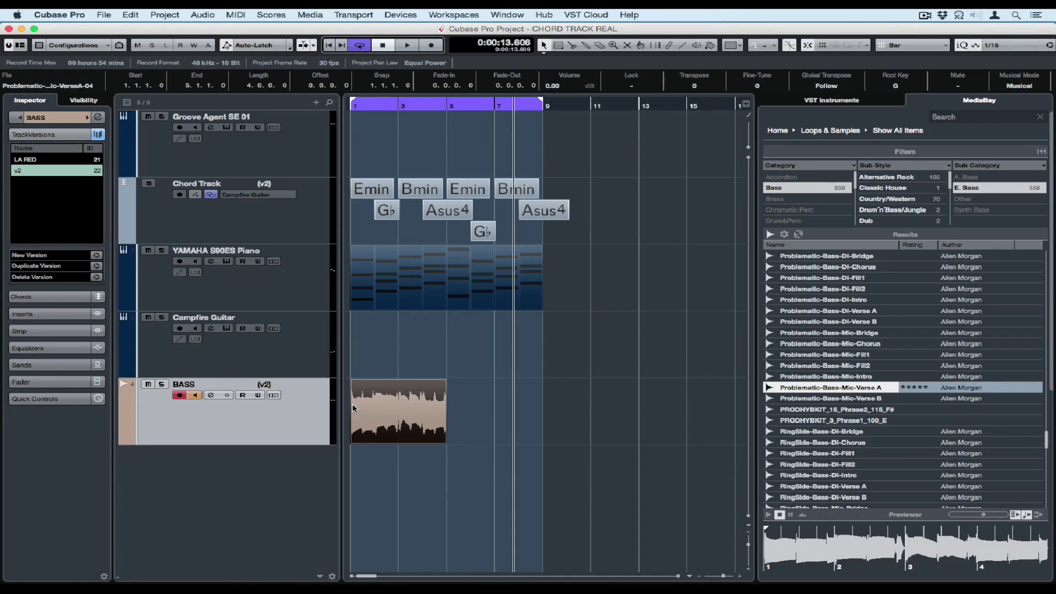
pyautogui.doubleClick(385, 410)
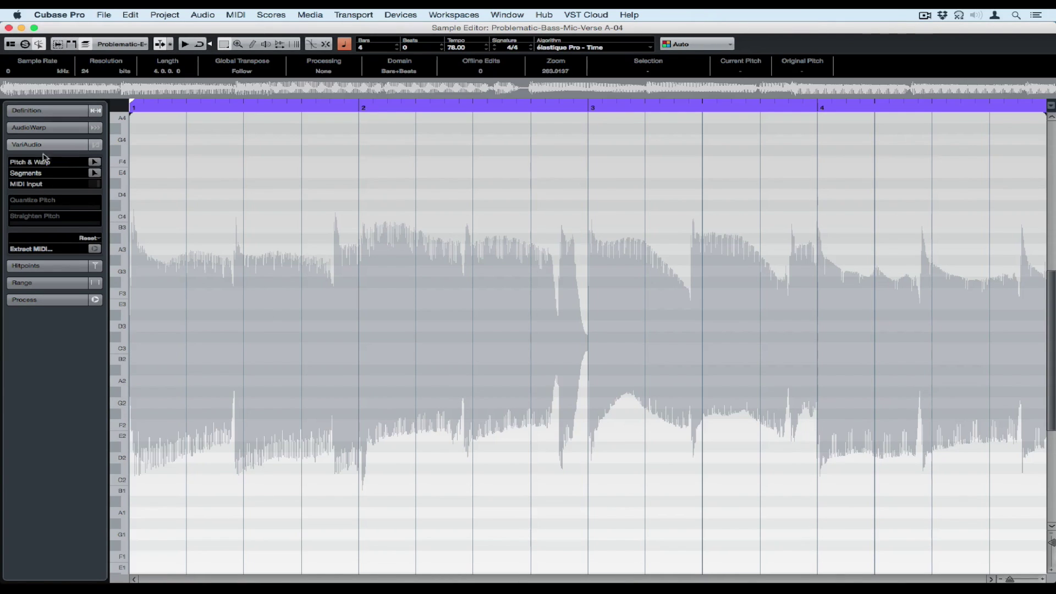
pyautogui.click(94, 163)
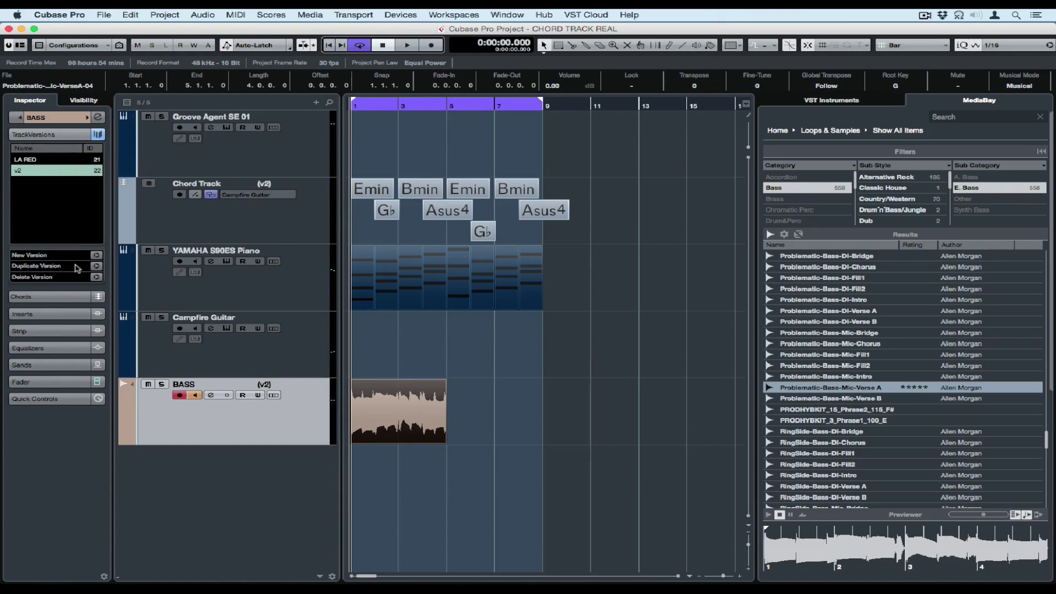
# Set the Verse A loop to follow chords directly as Single Voice, then repeat it to fill bars 5–9
pyautogui.click(38, 299)
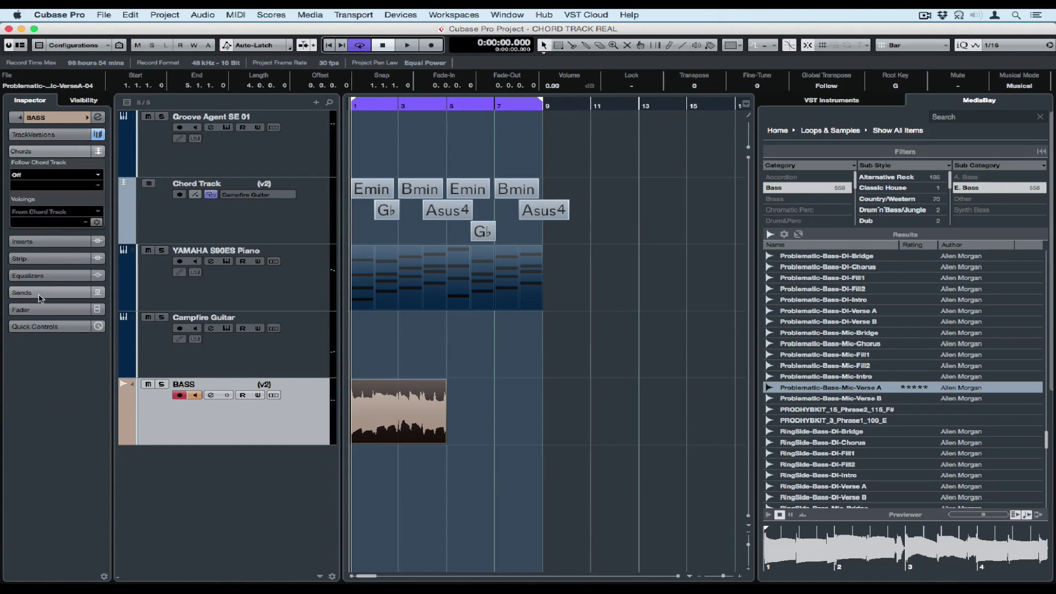
pyautogui.click(22, 176)
pyautogui.click(51, 251)
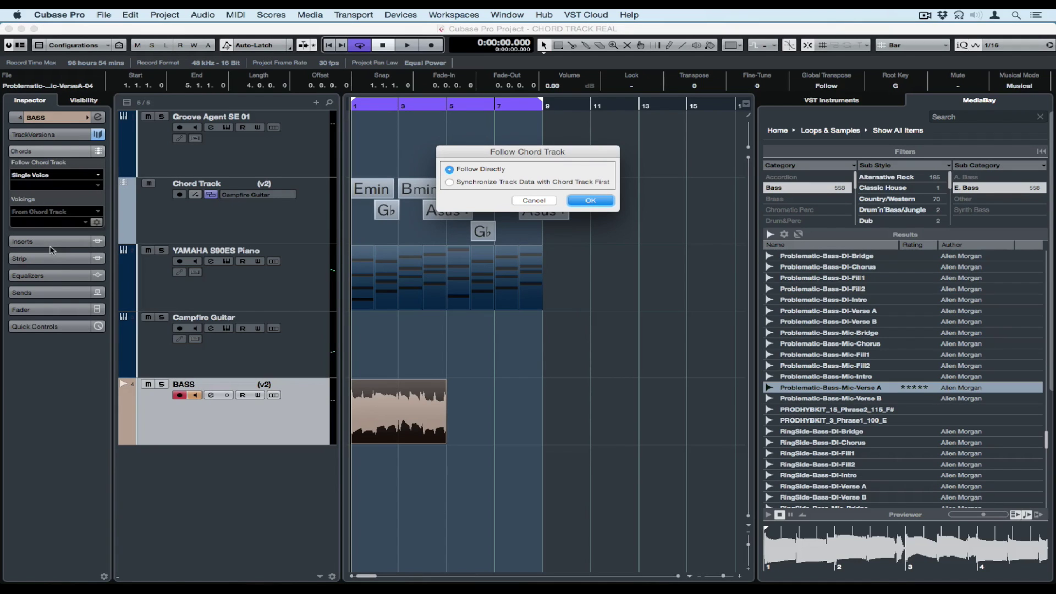
pyautogui.click(591, 200)
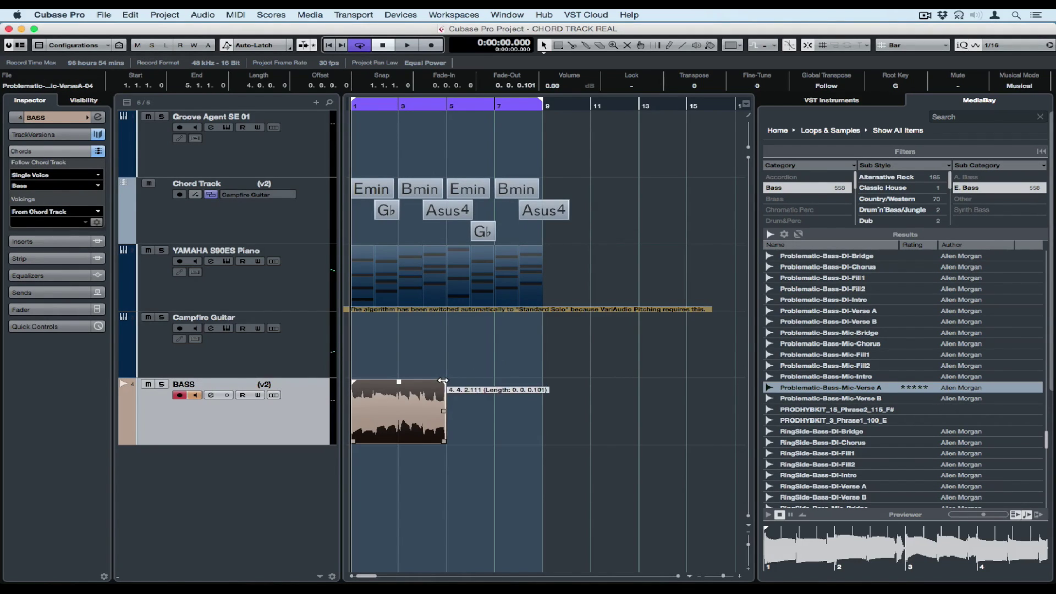
pyautogui.moveTo(446, 416); pyautogui.dragTo(504, 411)
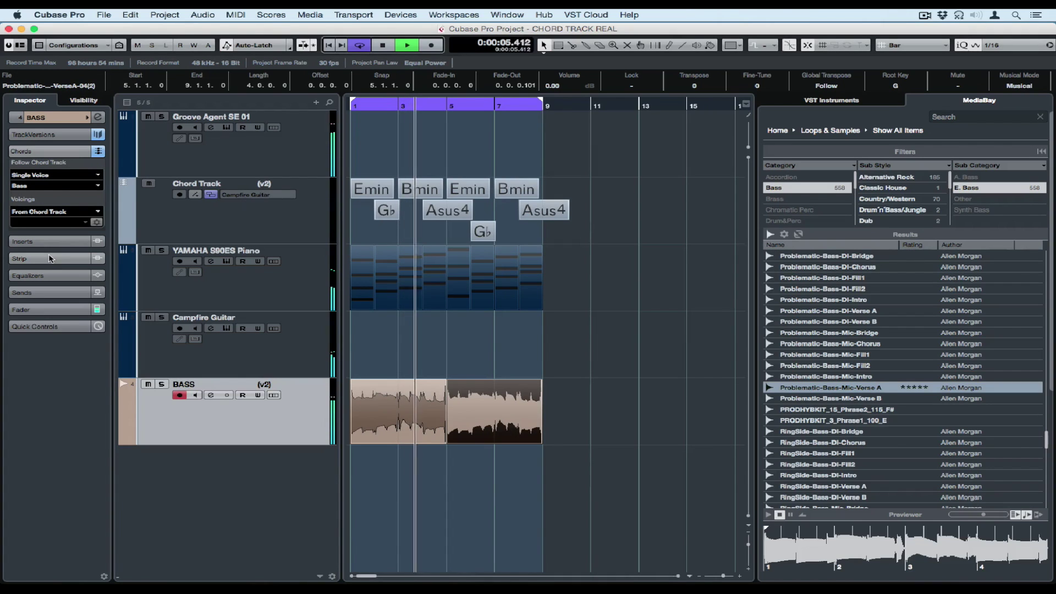
pyautogui.click(40, 135)
# Rename track version v2 of BASS to 'PROBLEMATIC MVA'
pyautogui.doubleClick(19, 171)
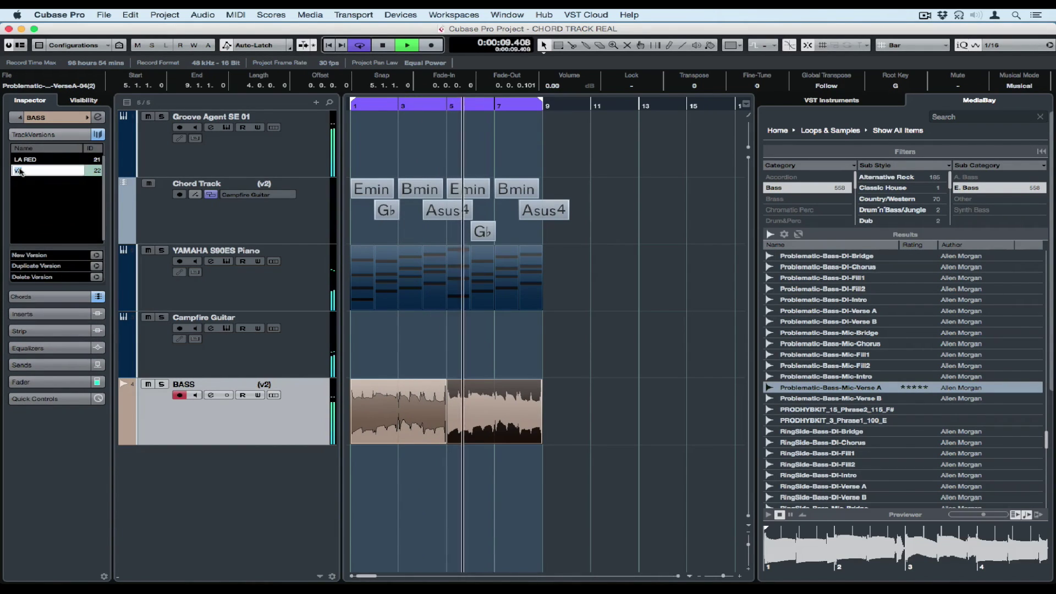
pyautogui.write('PROBLEM')
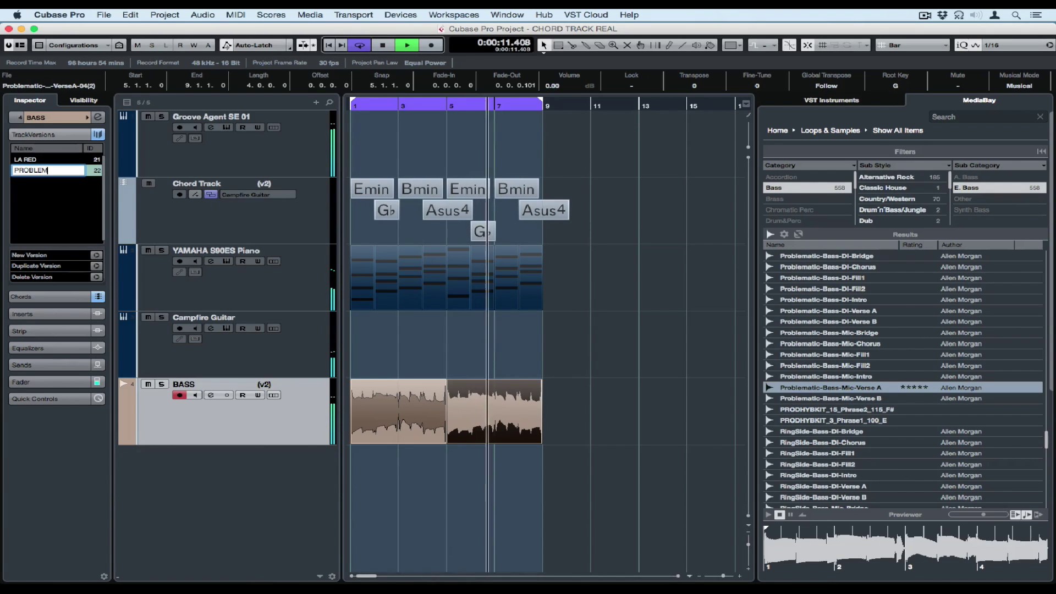
pyautogui.write('ATIC')
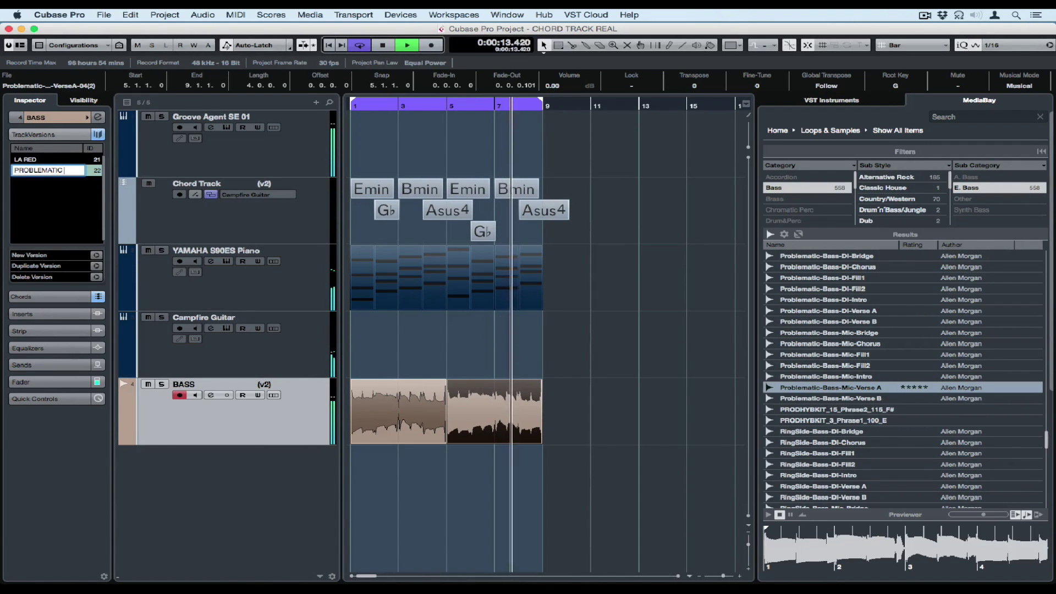
pyautogui.write(' MVA')
pyautogui.press('Return')
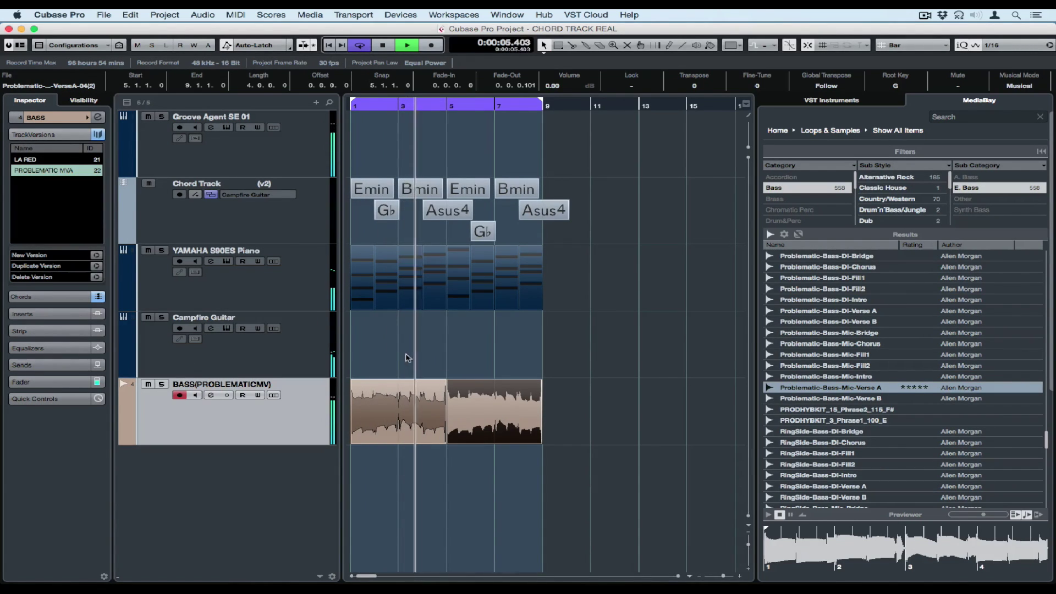
pyautogui.click(49, 314)
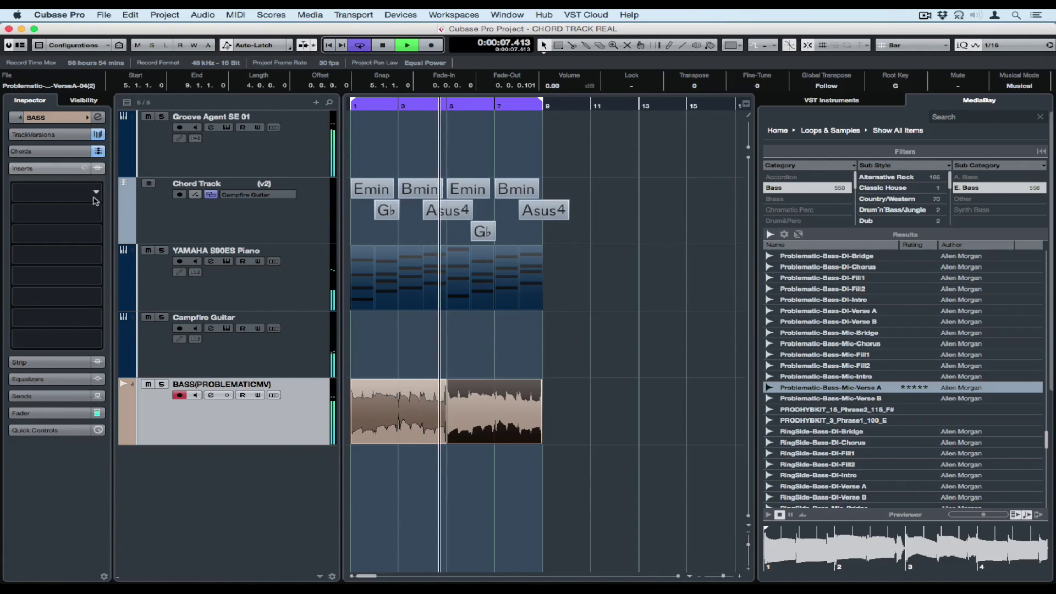
# Insert VST Bass Amp in slot 1 of BASS and load its Sons of Earth preset
pyautogui.click(96, 195)
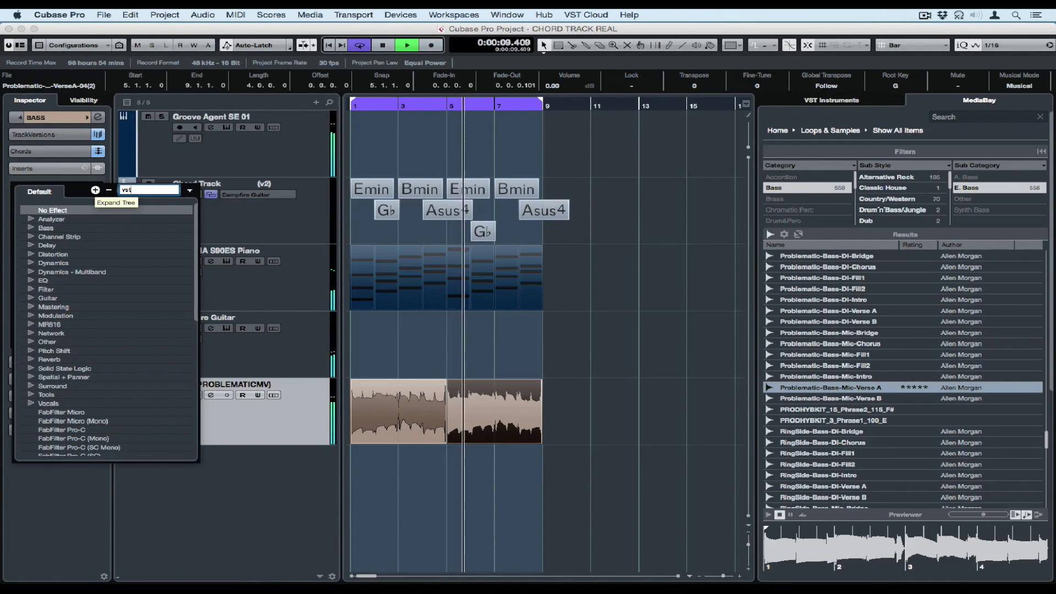
pyautogui.write('vst')
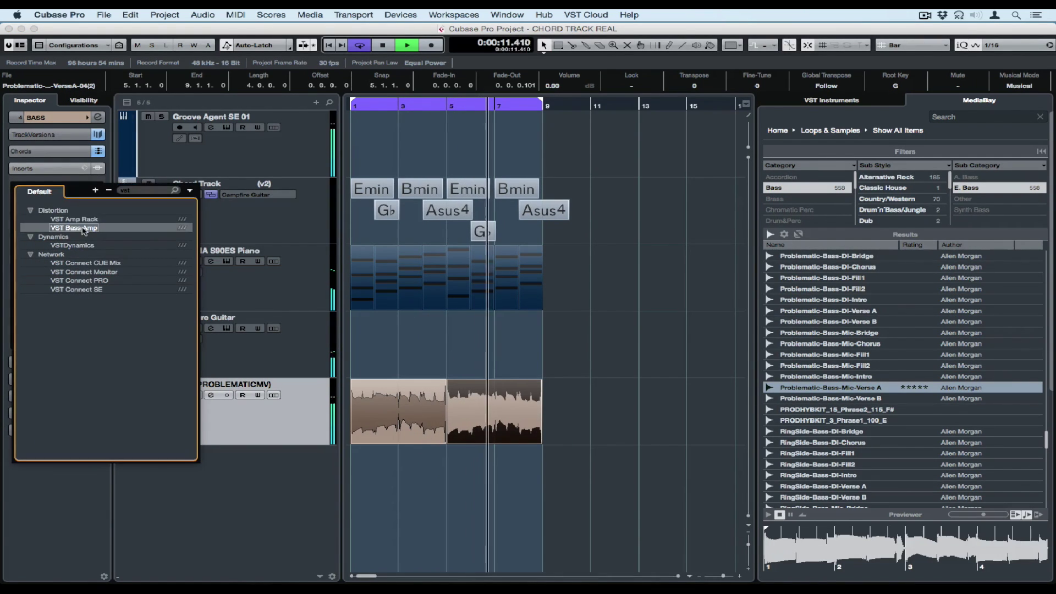
pyautogui.press('Escape')
pyautogui.click(341, 93)
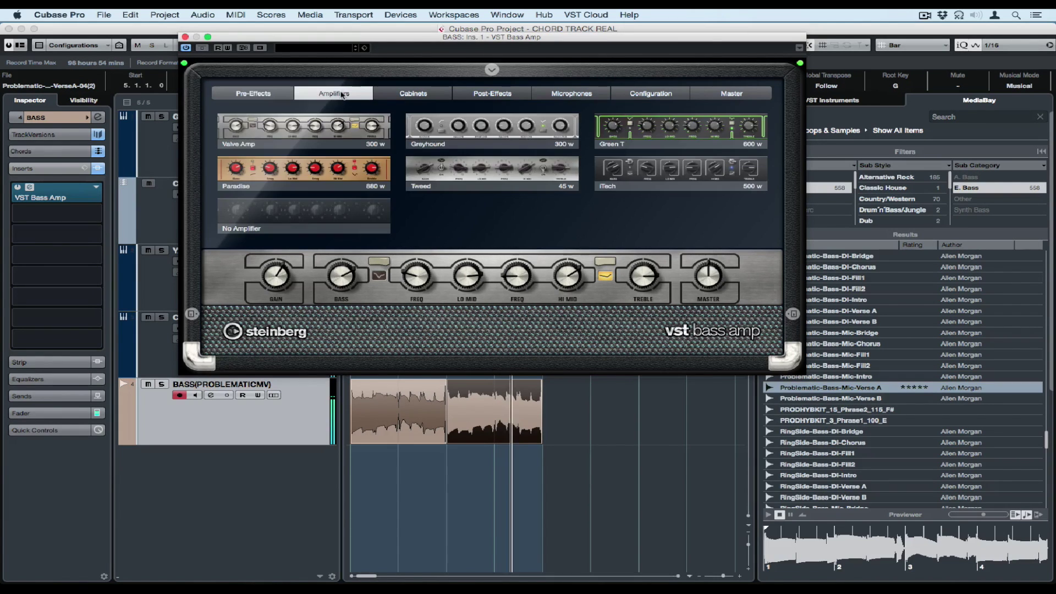
pyautogui.click(413, 93)
pyautogui.click(493, 94)
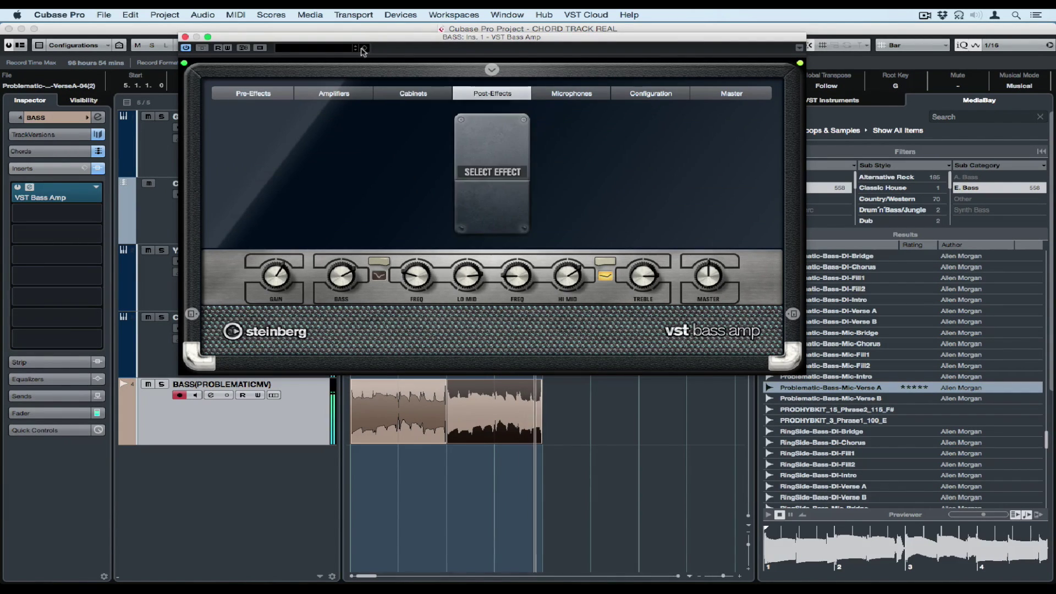
pyautogui.click(318, 49)
pyautogui.click(364, 182)
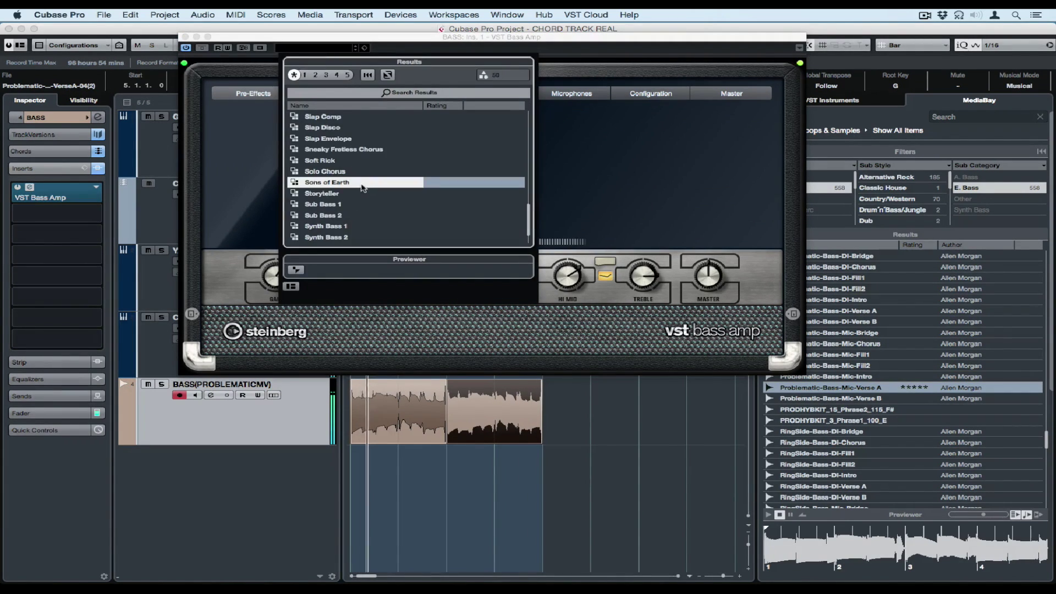
pyautogui.doubleClick(364, 182)
# Nudge the BASS channel fader up slightly and reopen the bass amp preset list
pyautogui.click(40, 413)
pyautogui.moveTo(34, 341); pyautogui.dragTo(34, 340)
pyautogui.click(301, 48)
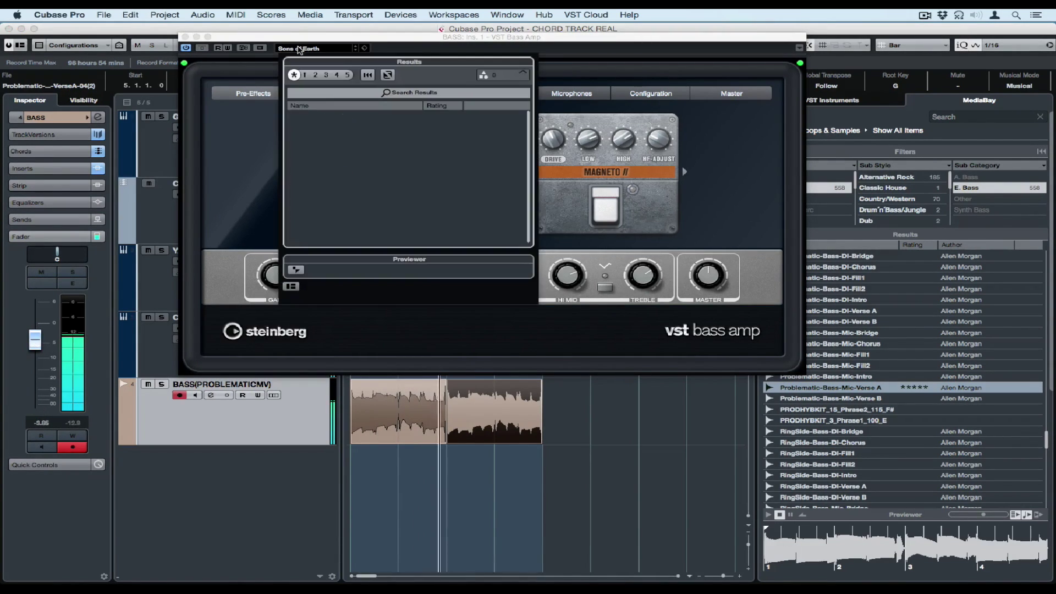
pyautogui.scroll(-1, 362, 171)
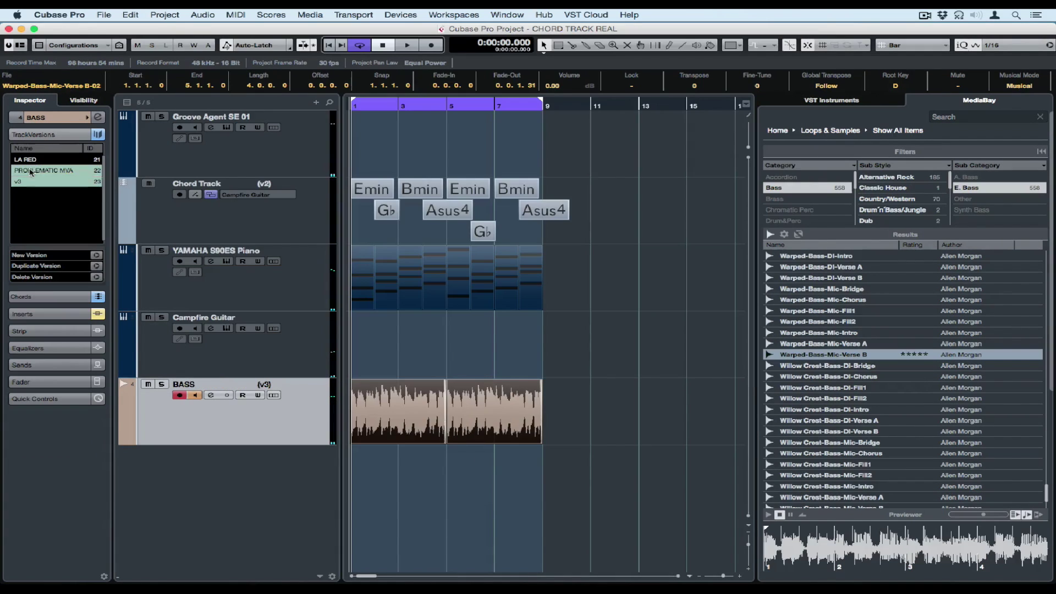
# Compare BASS versions LA RED and PROBLEMATIC MVA, then open YAMAHA S90ES Piano's MIDI insert list
pyautogui.click(39, 170)
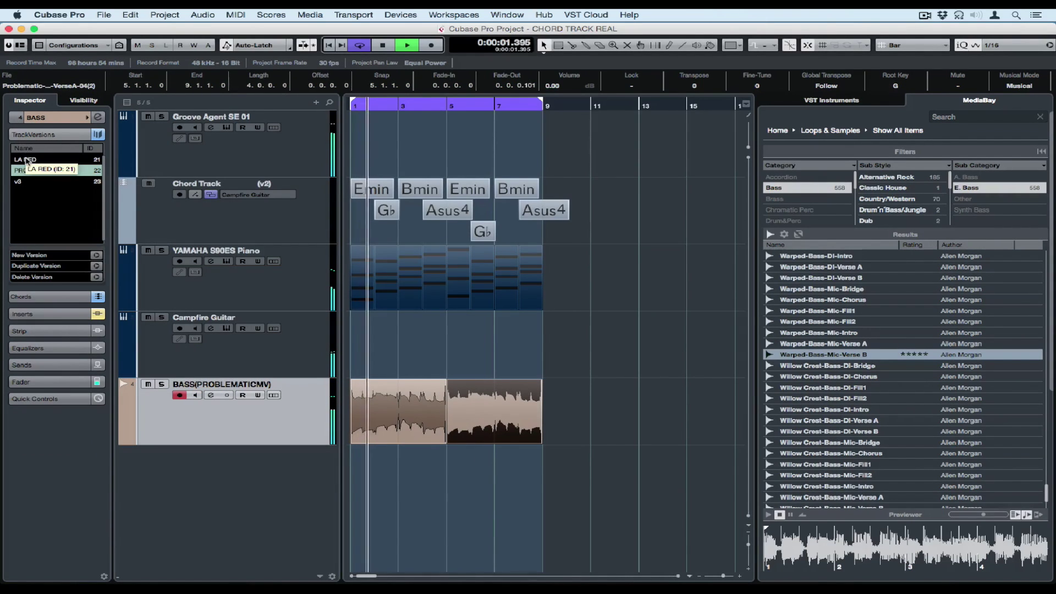
pyautogui.click(26, 159)
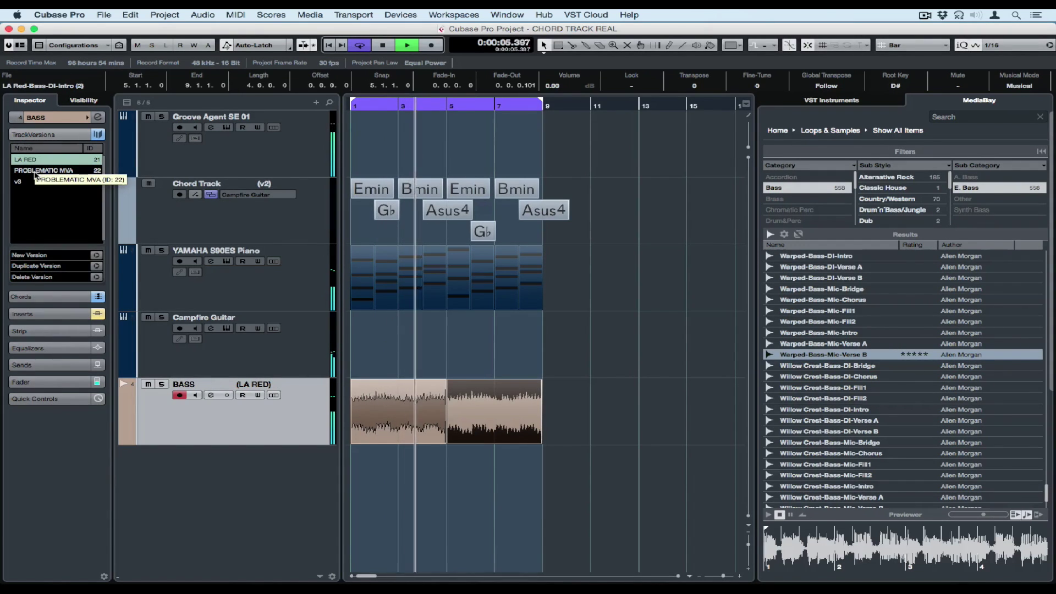
pyautogui.click(36, 171)
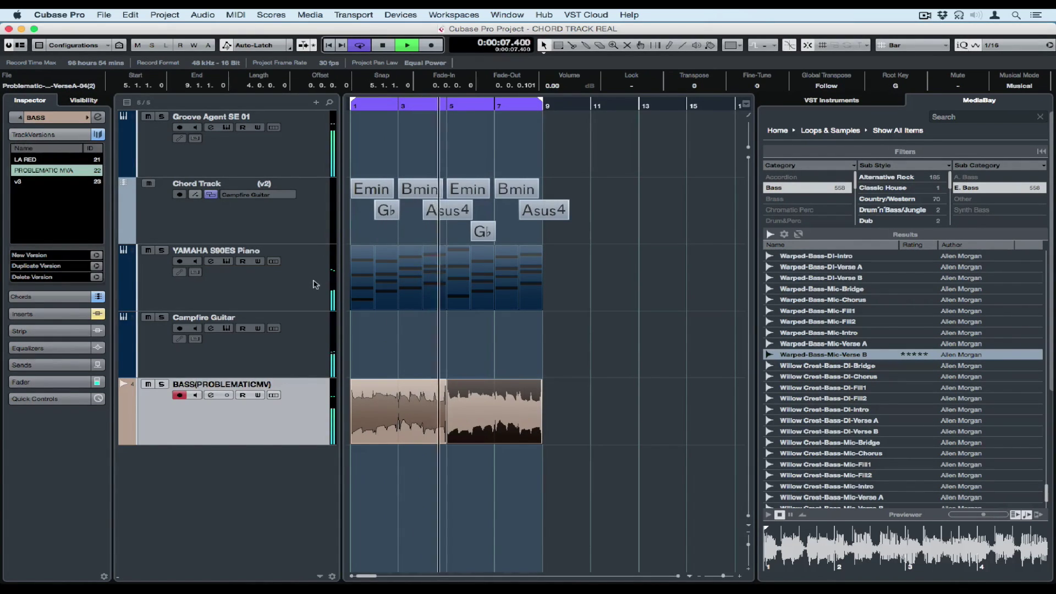
pyautogui.click(256, 278)
pyautogui.click(23, 227)
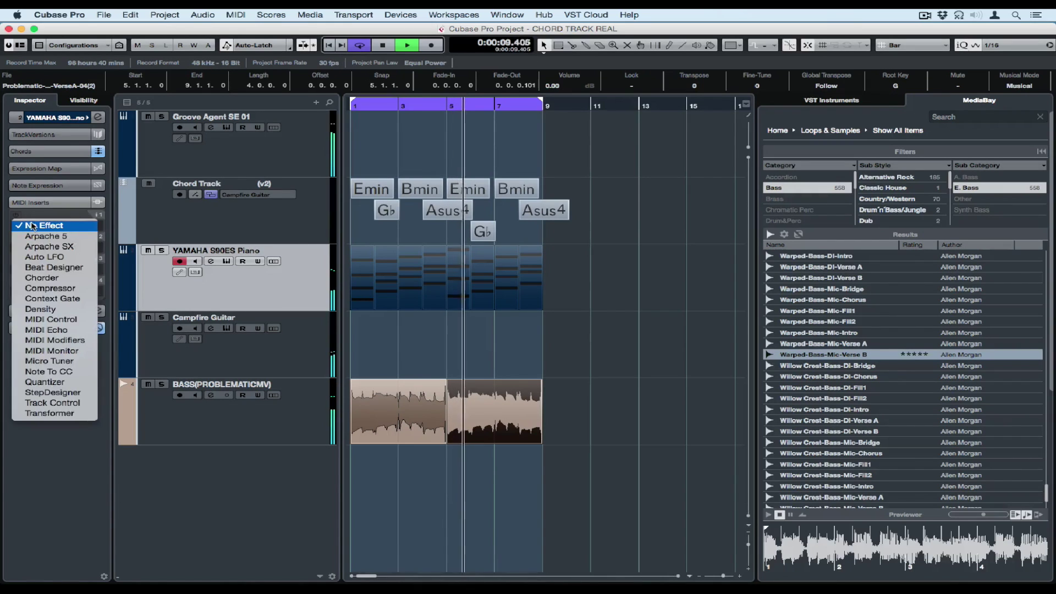
# Load Arpache 5 on the piano with the Press and Hold3 preset and note length 1/2 T
pyautogui.click(33, 236)
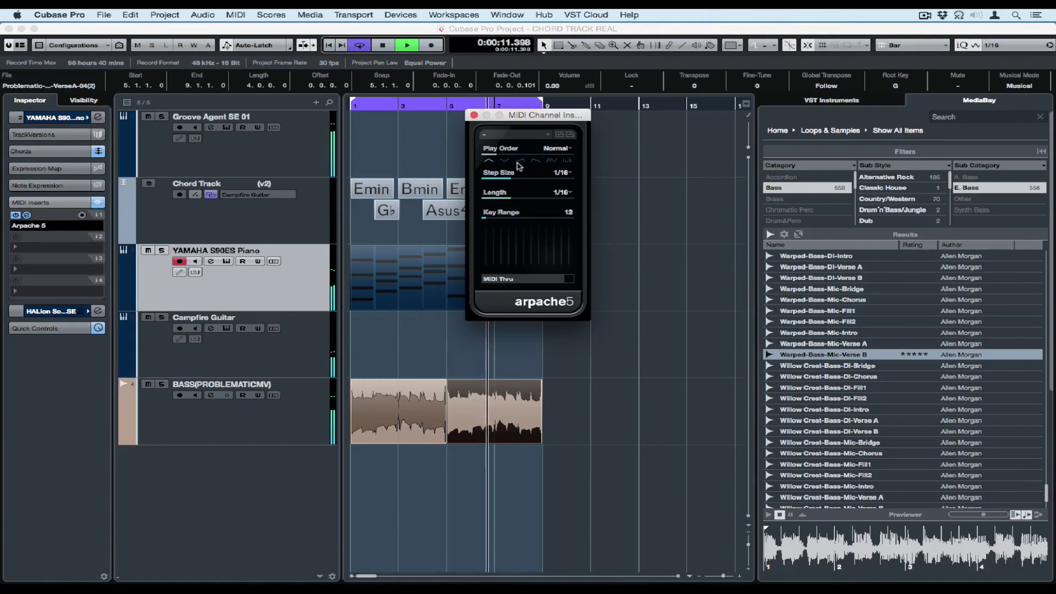
pyautogui.click(546, 135)
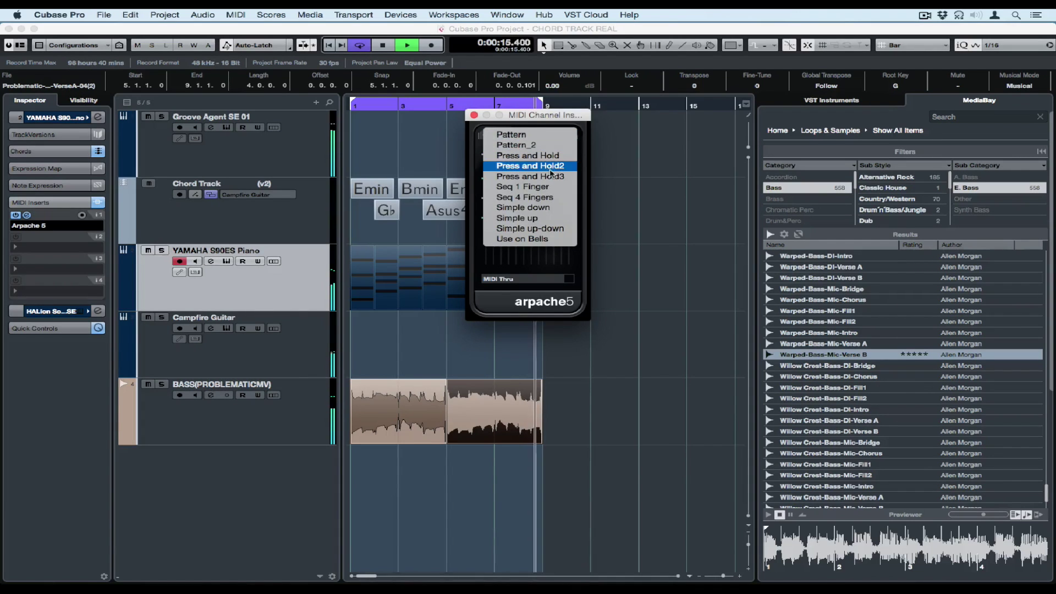
pyautogui.click(534, 166)
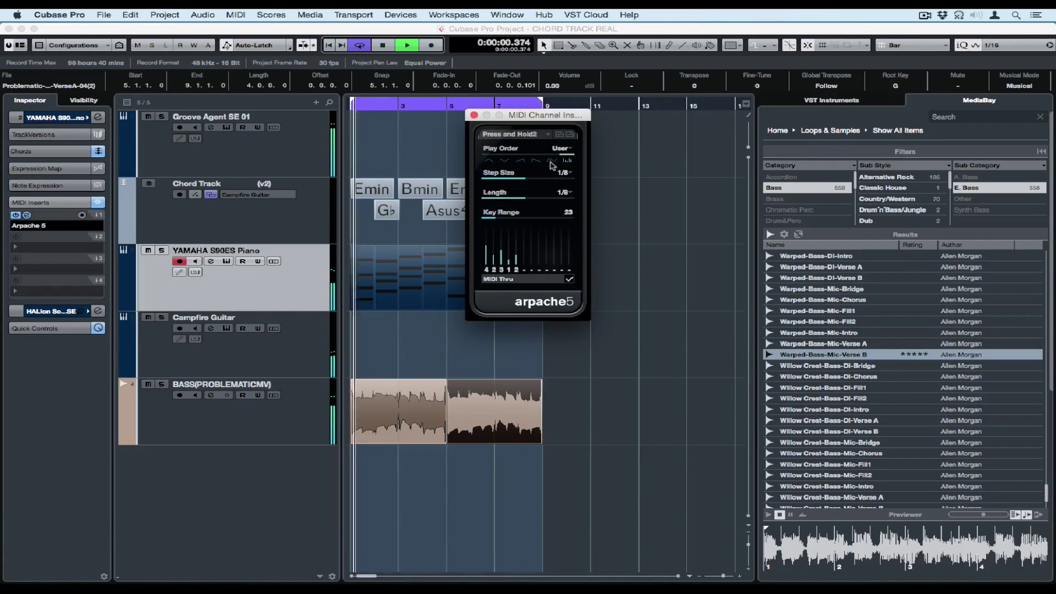
pyautogui.click(535, 135)
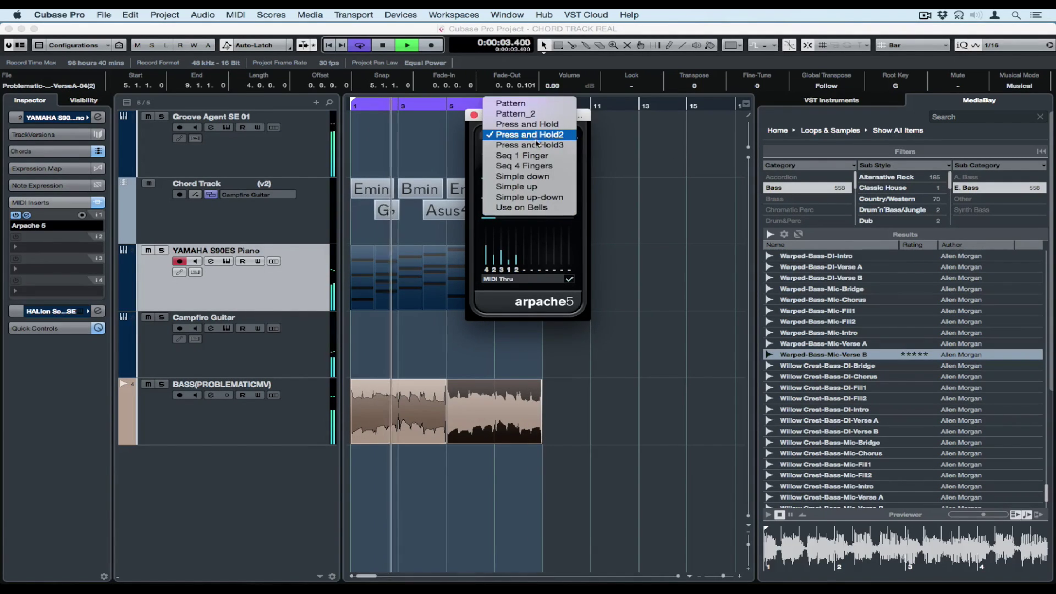
pyautogui.click(535, 145)
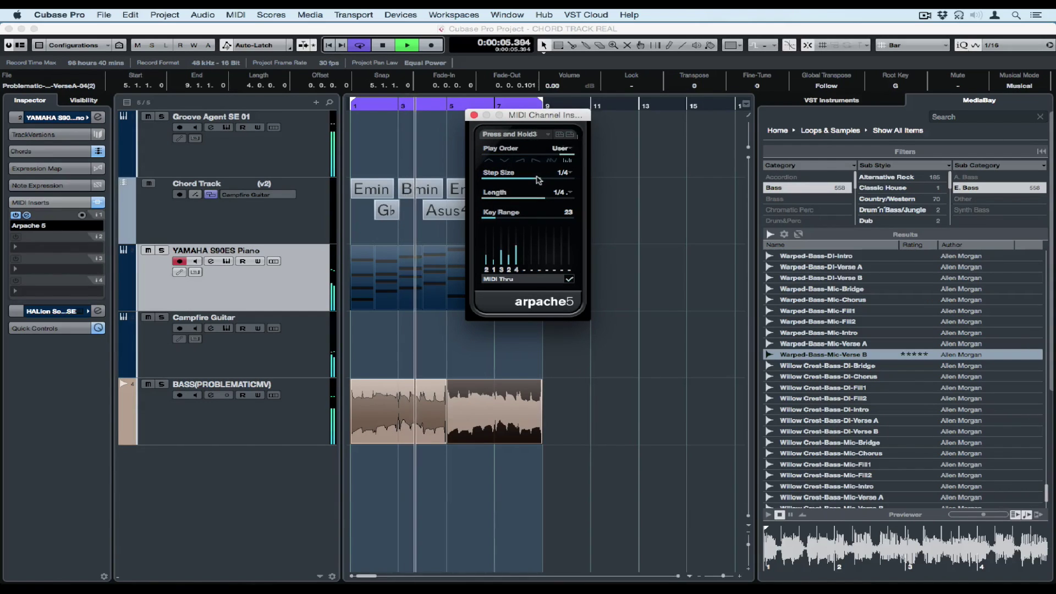
pyautogui.moveTo(545, 201); pyautogui.dragTo(549, 201)
# Close the arpeggiator window and expand the piano's Audio Fader and Chords Inspector sections
pyautogui.click(55, 312)
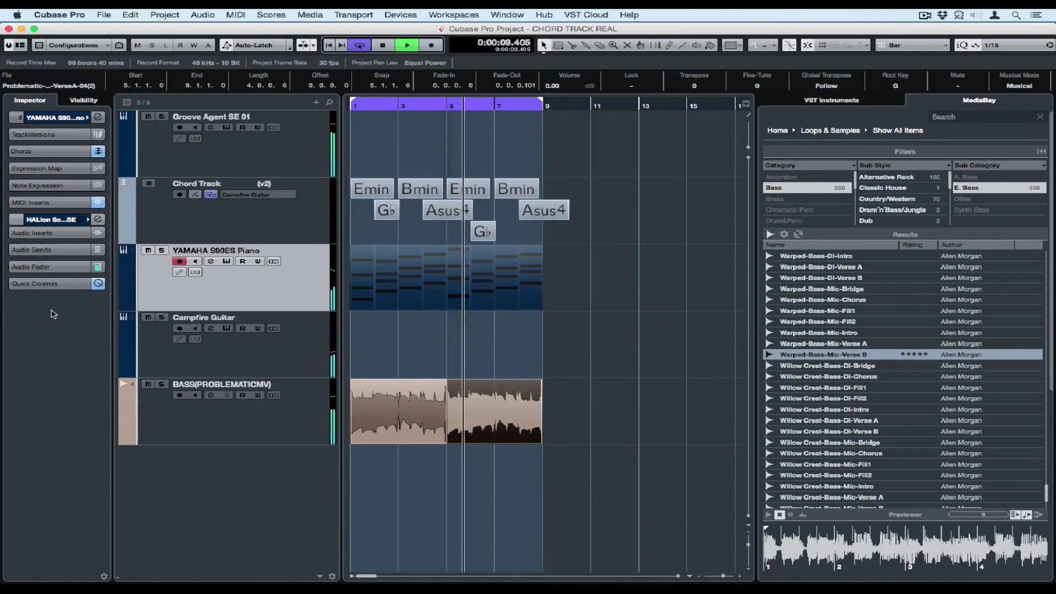
pyautogui.click(44, 268)
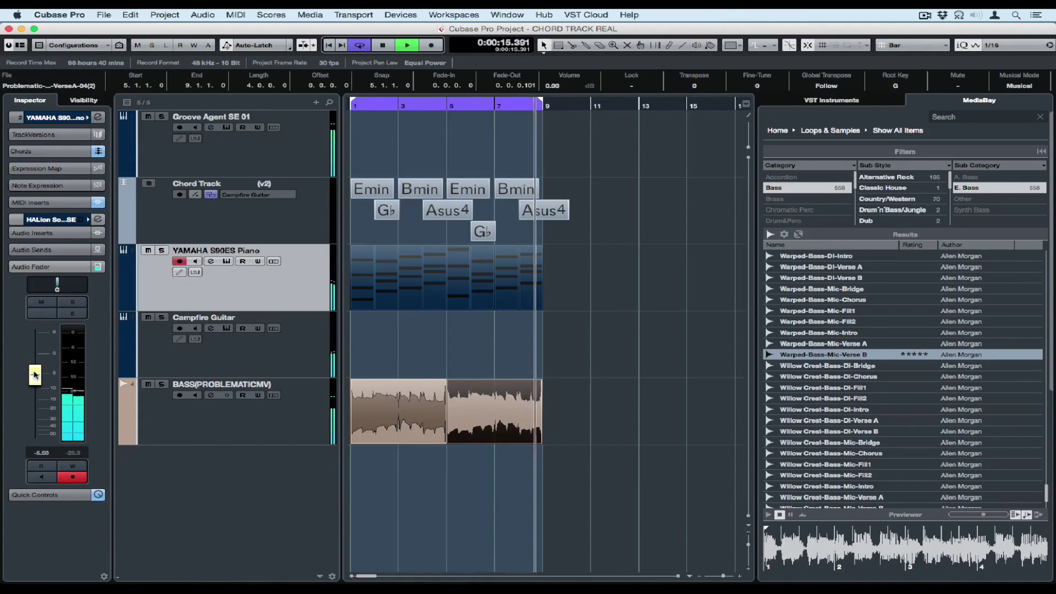
pyautogui.click(31, 150)
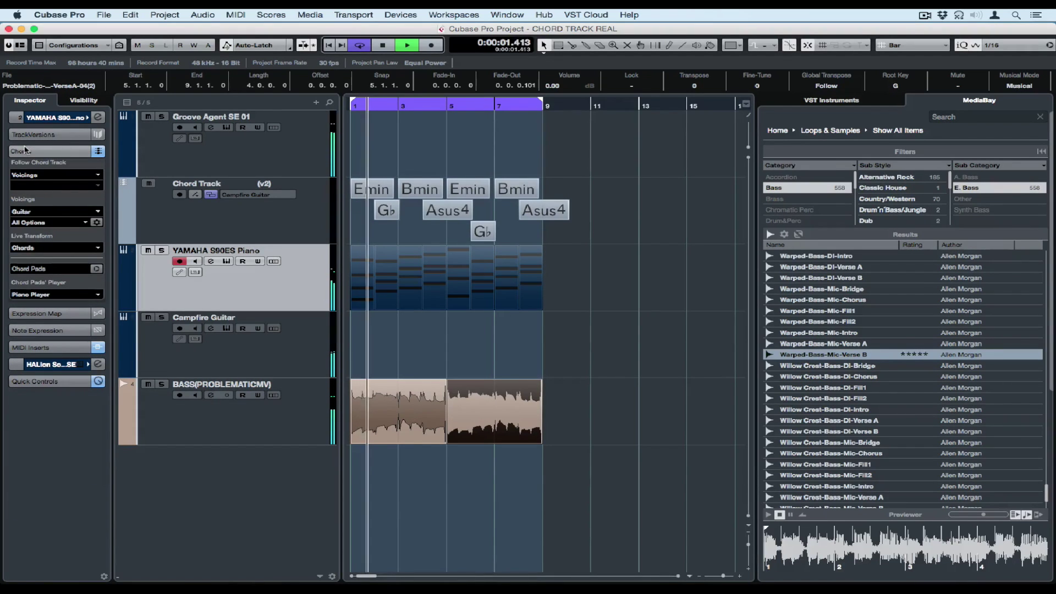
# Set the piano track's chord voicings to the Piano library with Jazz (Five Sounds) style
pyautogui.click(34, 212)
pyautogui.click(34, 211)
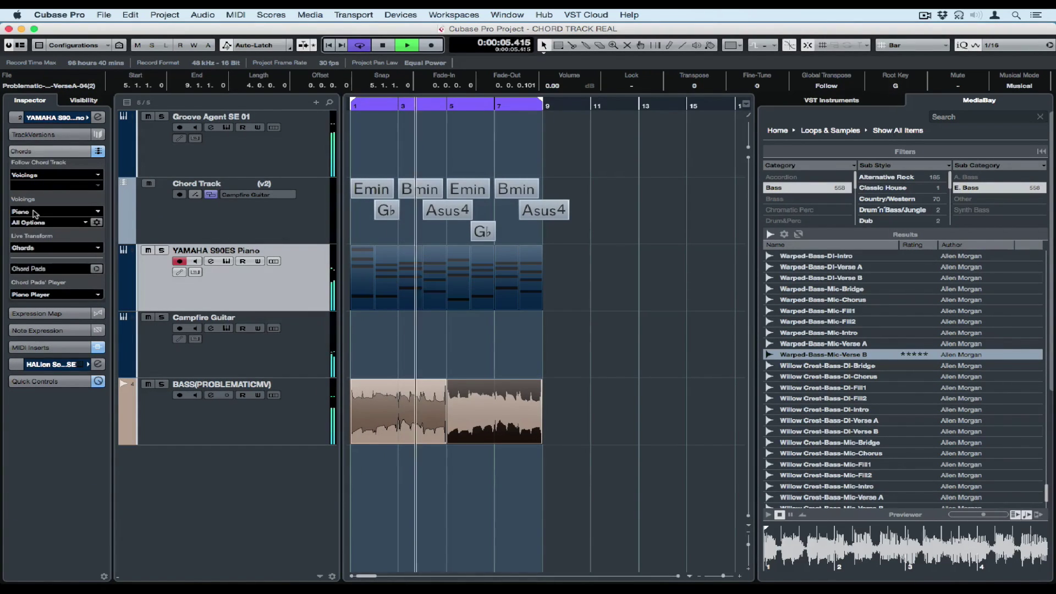
pyautogui.click(33, 223)
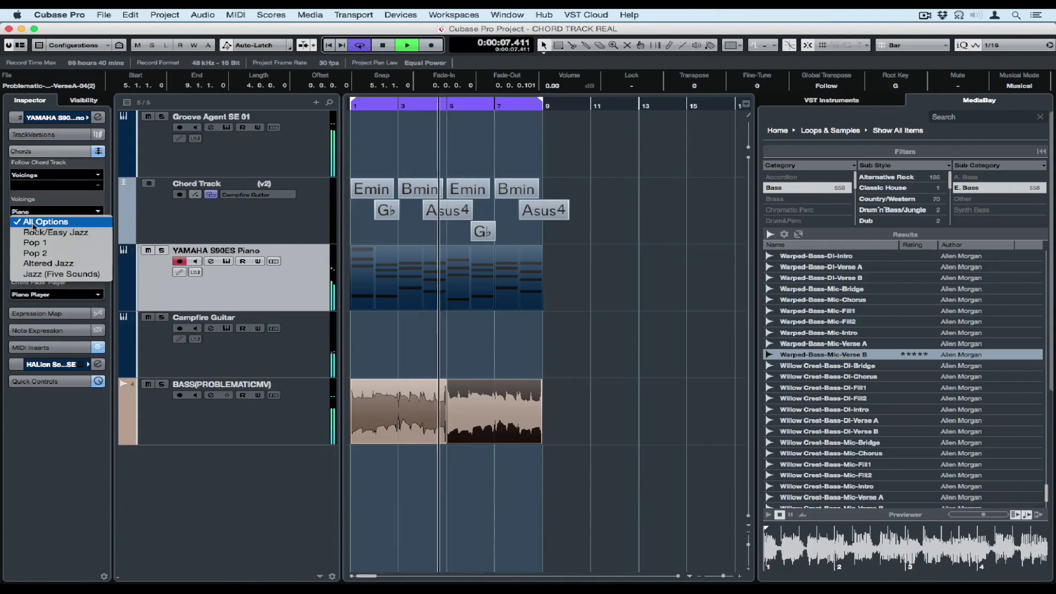
pyautogui.click(55, 274)
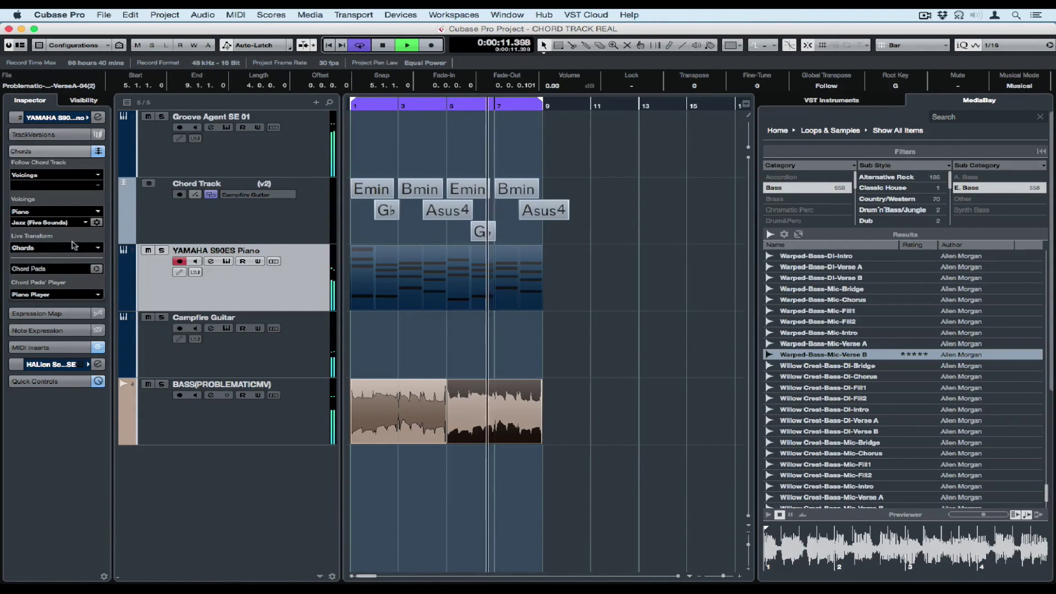
# In the voicing options, enable triads, 5-note chords and Fatten up
pyautogui.click(96, 223)
pyautogui.click(102, 283)
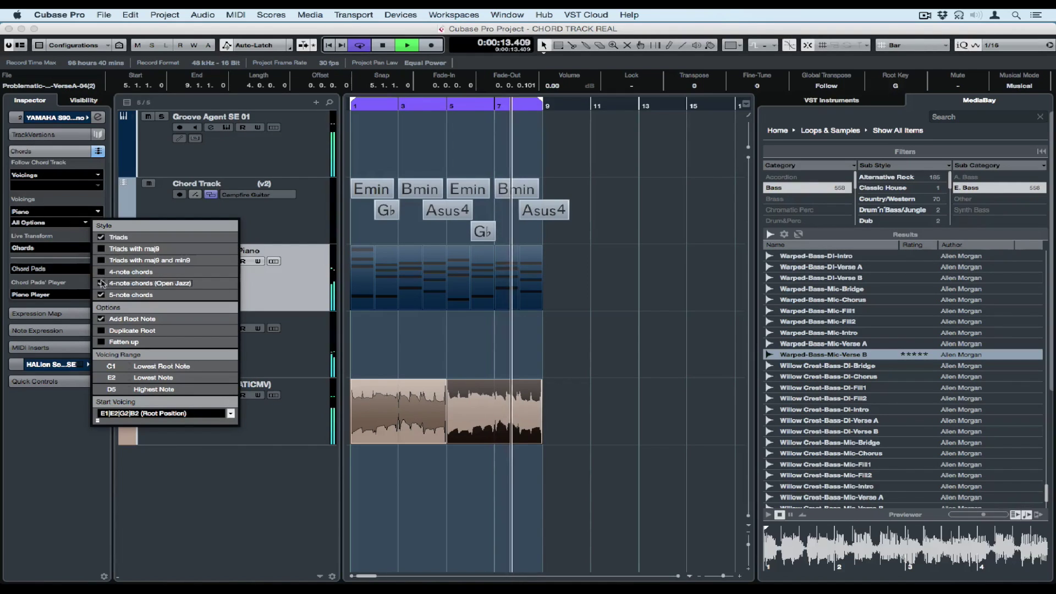
pyautogui.click(103, 238)
pyautogui.click(101, 282)
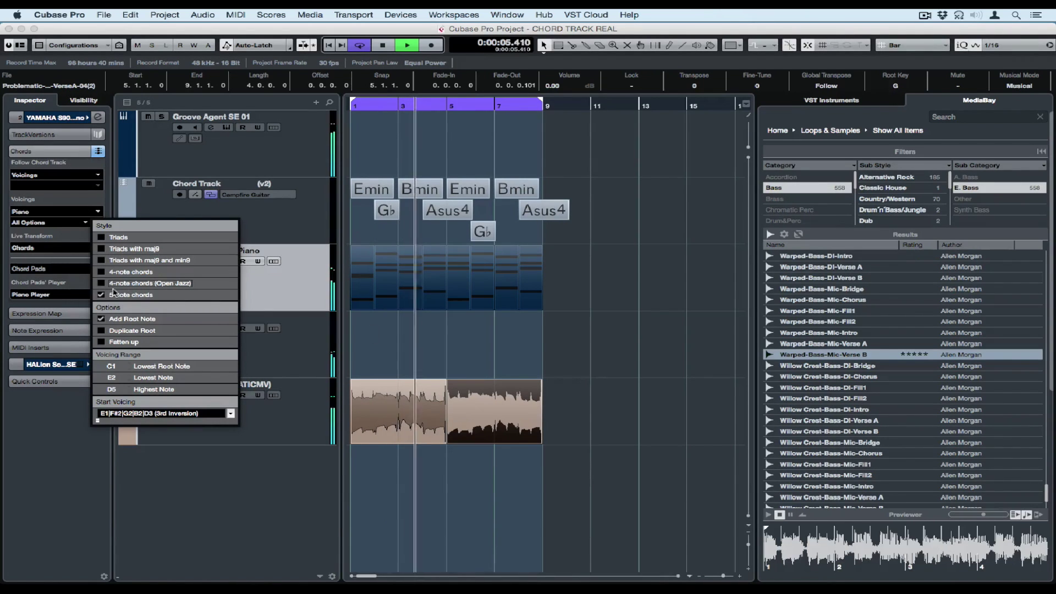
pyautogui.click(101, 341)
pyautogui.click(101, 284)
pyautogui.click(101, 283)
pyautogui.click(102, 238)
pyautogui.click(102, 283)
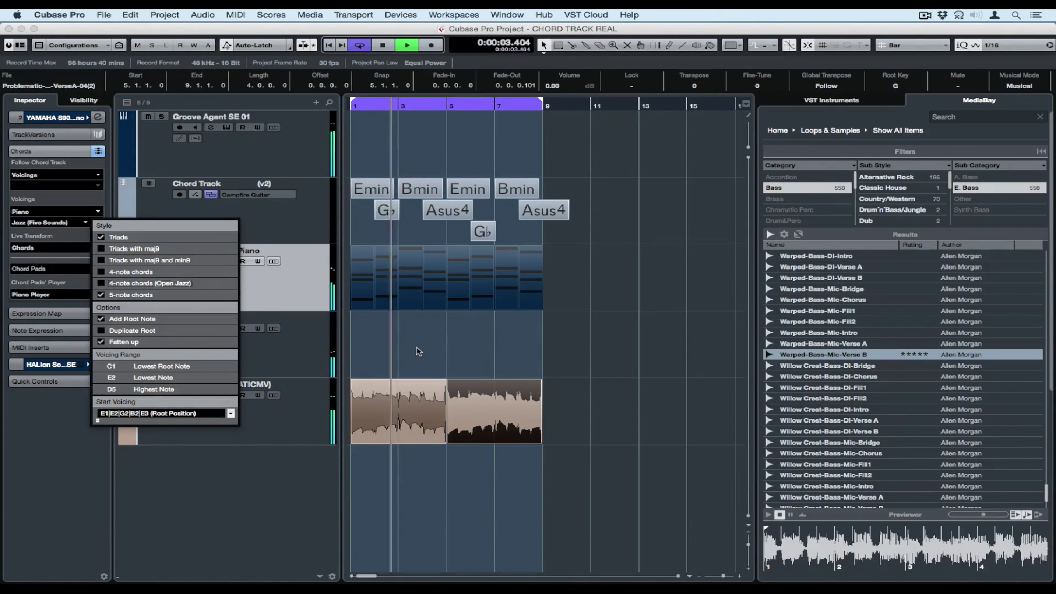
pyautogui.click(248, 348)
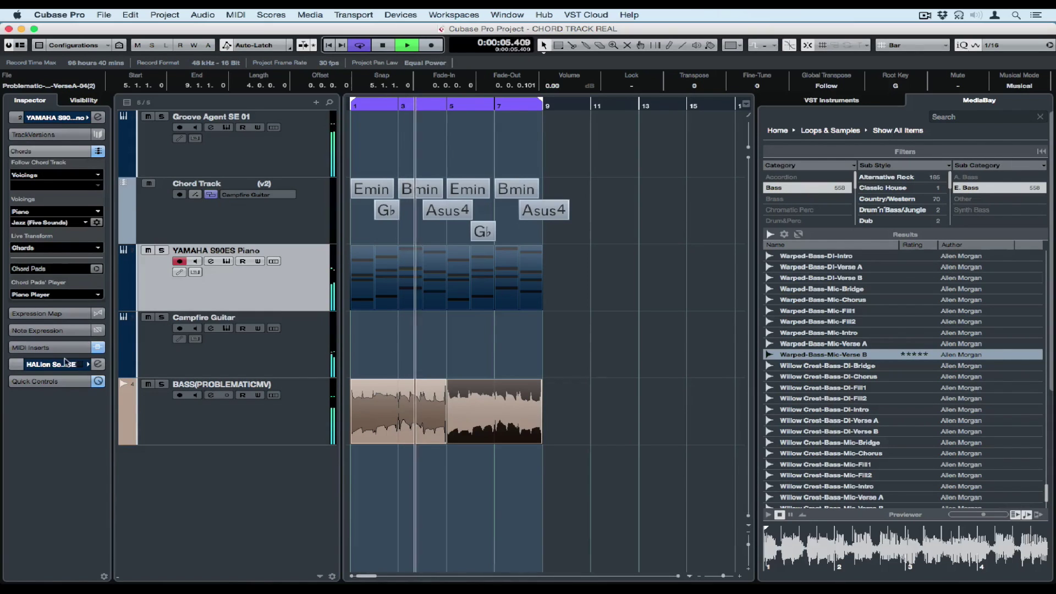
# Collapse the chord settings and lower the piano's volume fader slightly
pyautogui.click(50, 151)
pyautogui.click(87, 219)
pyautogui.click(30, 267)
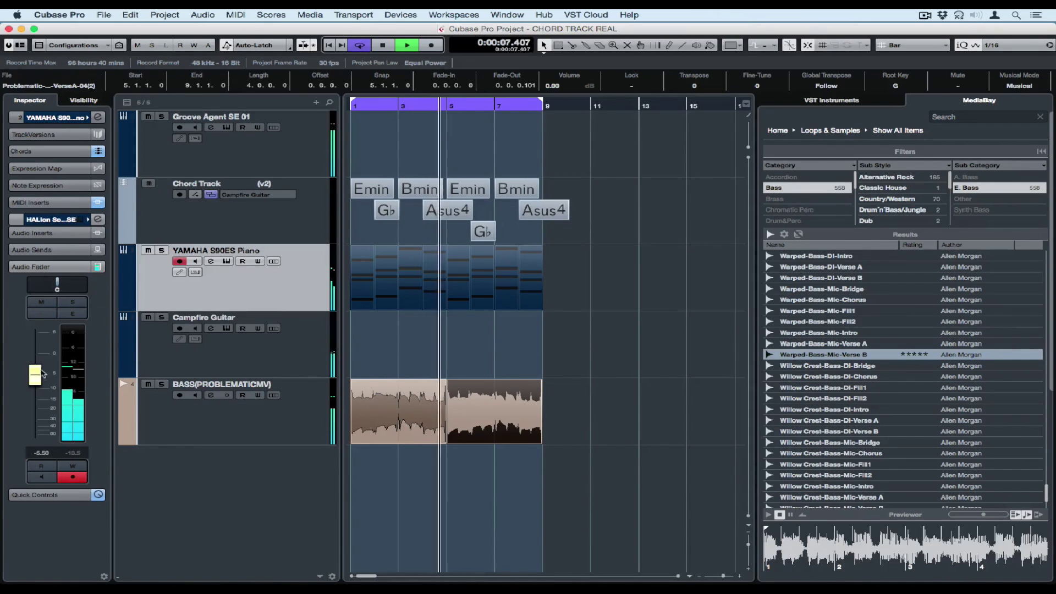
pyautogui.moveTo(38, 377); pyautogui.dragTo(37, 385)
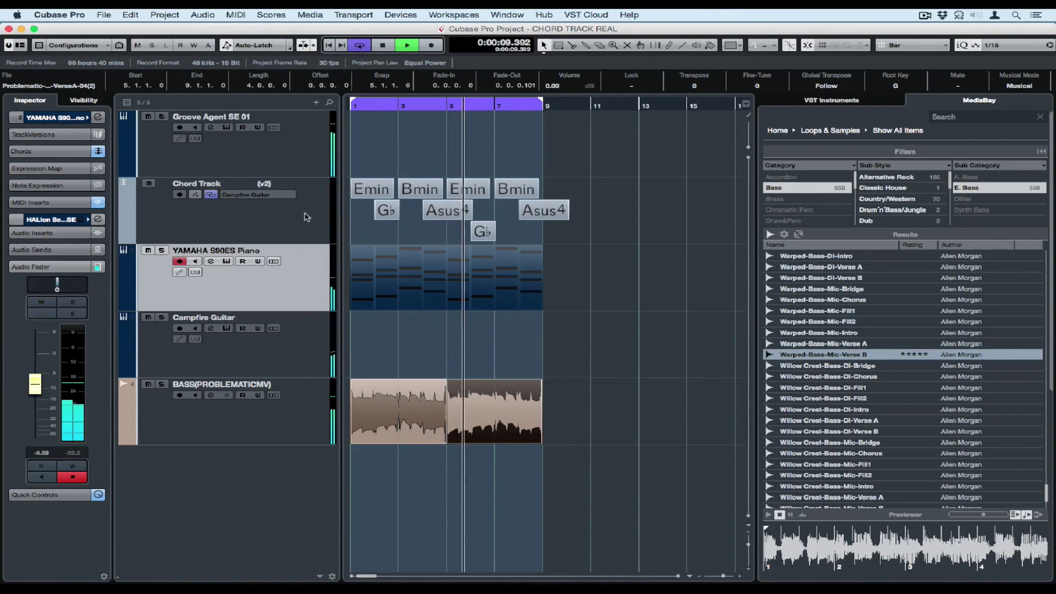
pyautogui.click(311, 355)
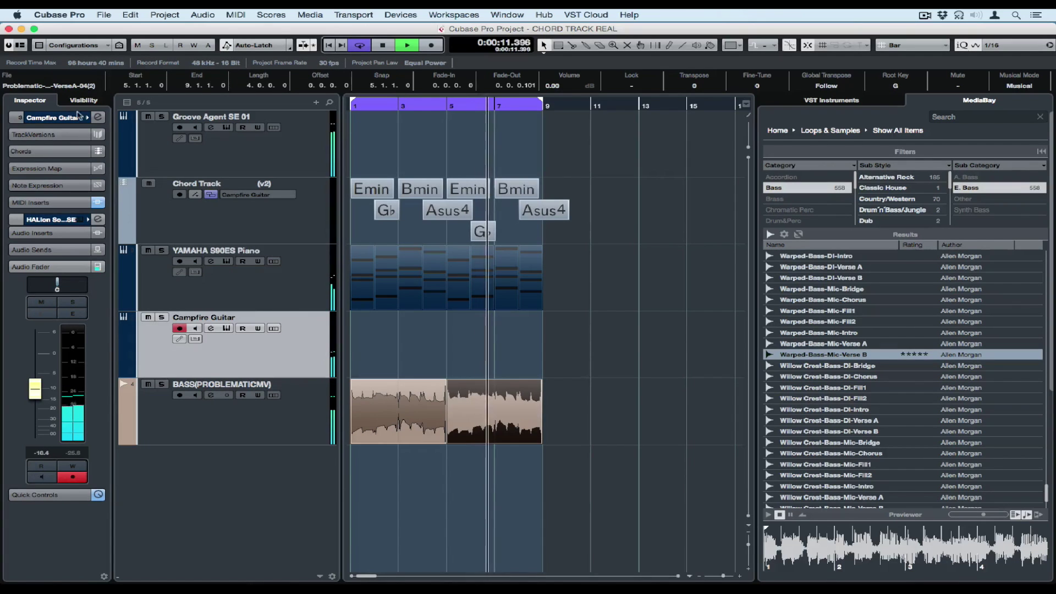
pyautogui.click(211, 328)
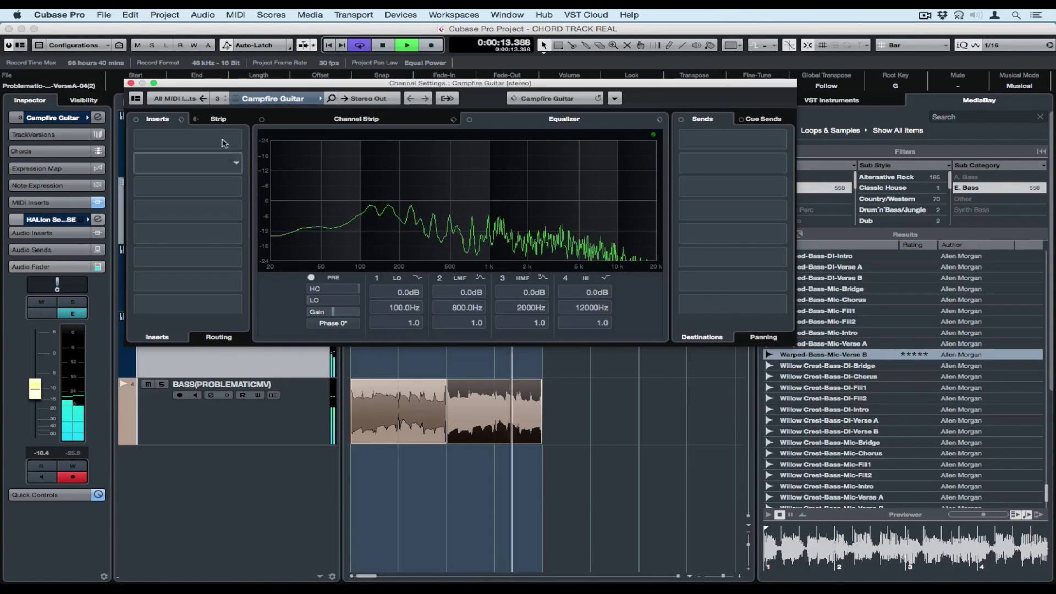
pyautogui.click(218, 119)
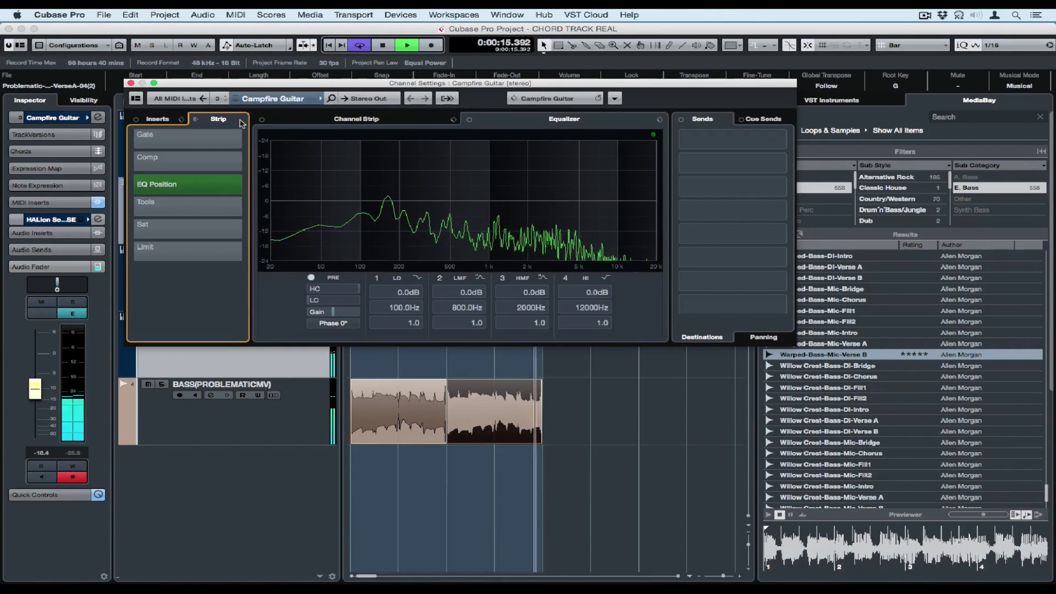
pyautogui.click(324, 120)
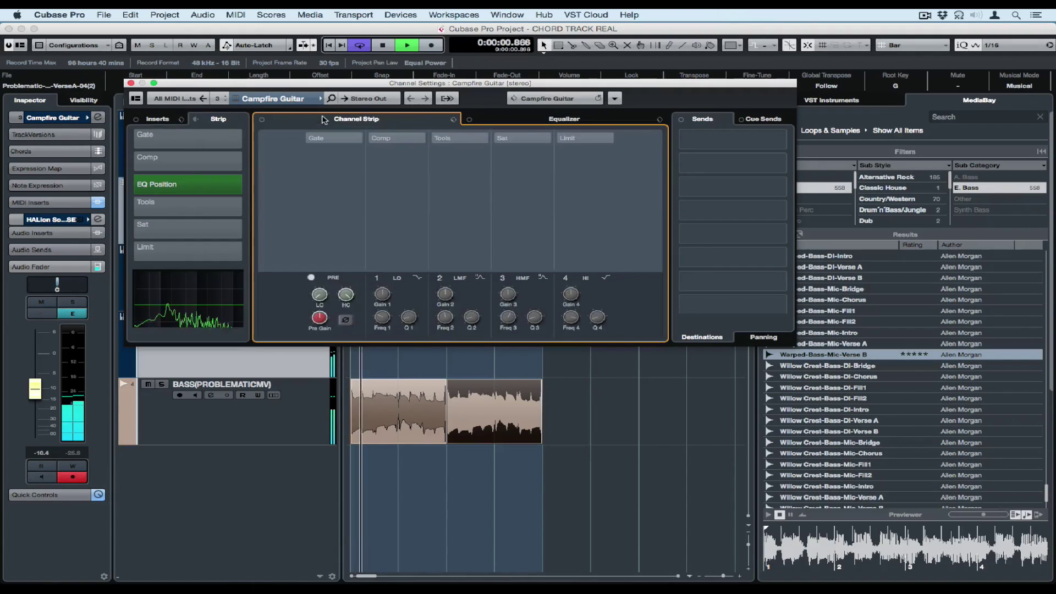
pyautogui.click(452, 120)
pyautogui.click(467, 132)
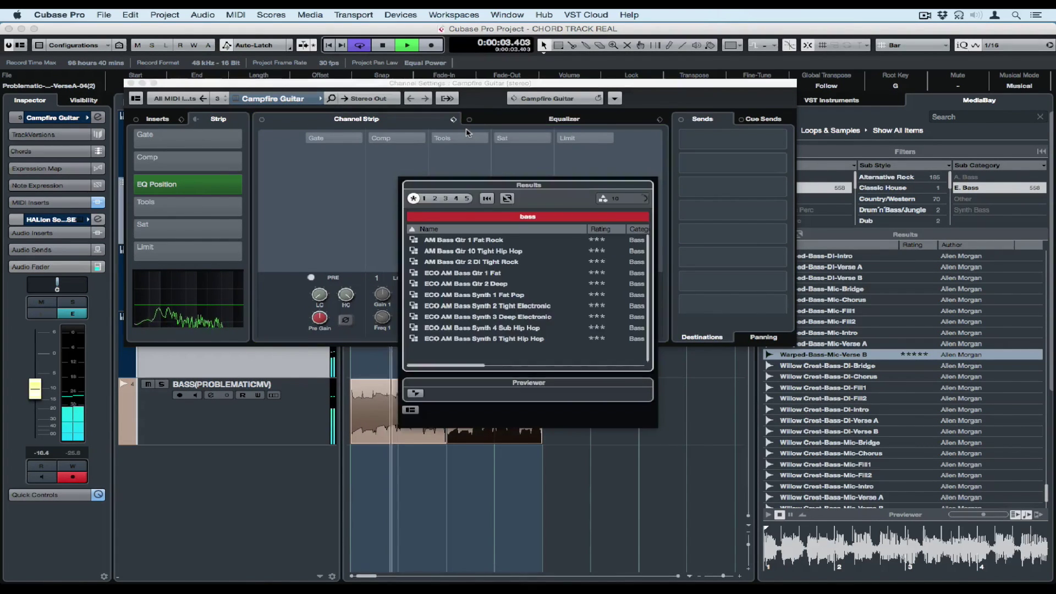
pyautogui.click(525, 215)
pyautogui.write('guitar')
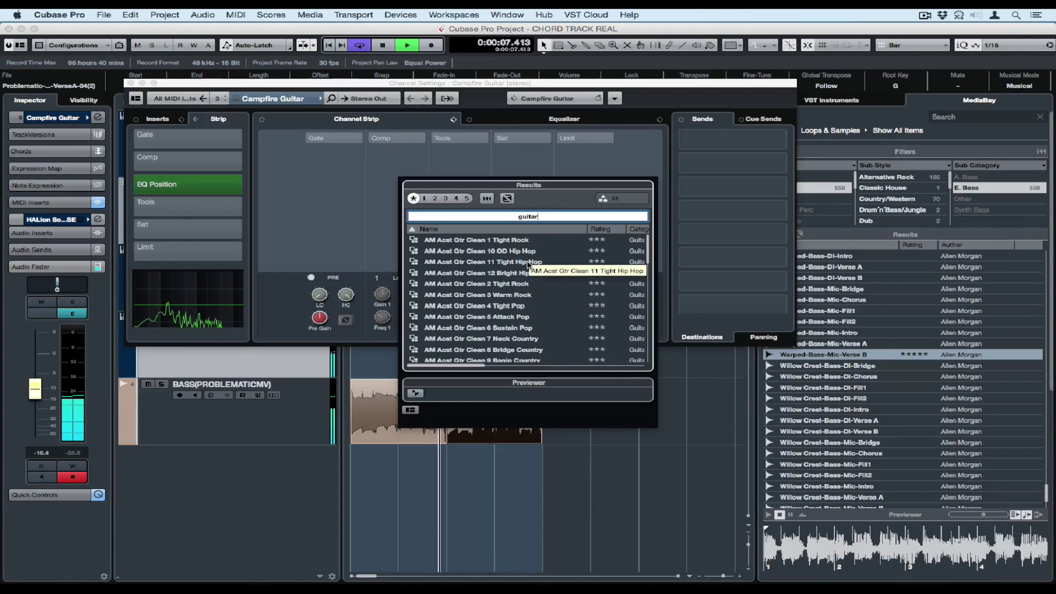